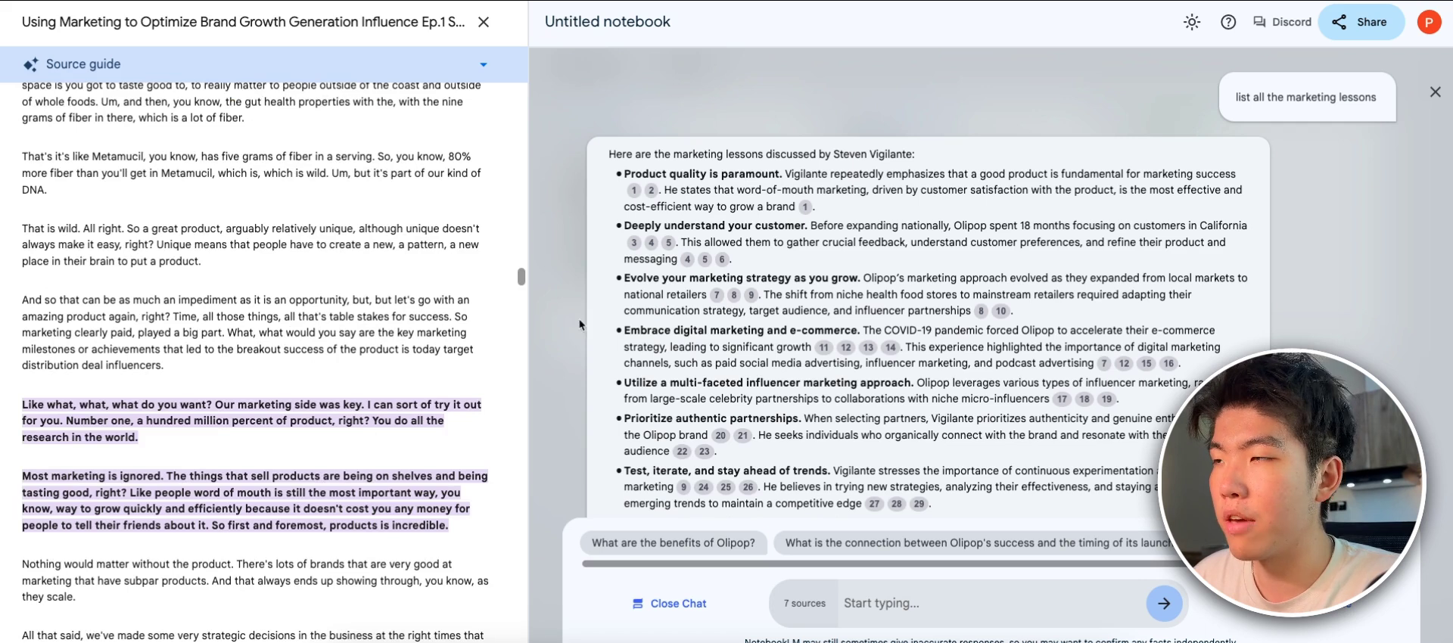
Read further through the chat answer listing the marketing lessons, and close the chat
{"action": "scroll", "coordinate": [761, 270], "scroll_direction": "down", "scroll_amount": 2}
{"action": "left_click", "coordinate": [1435, 91]}
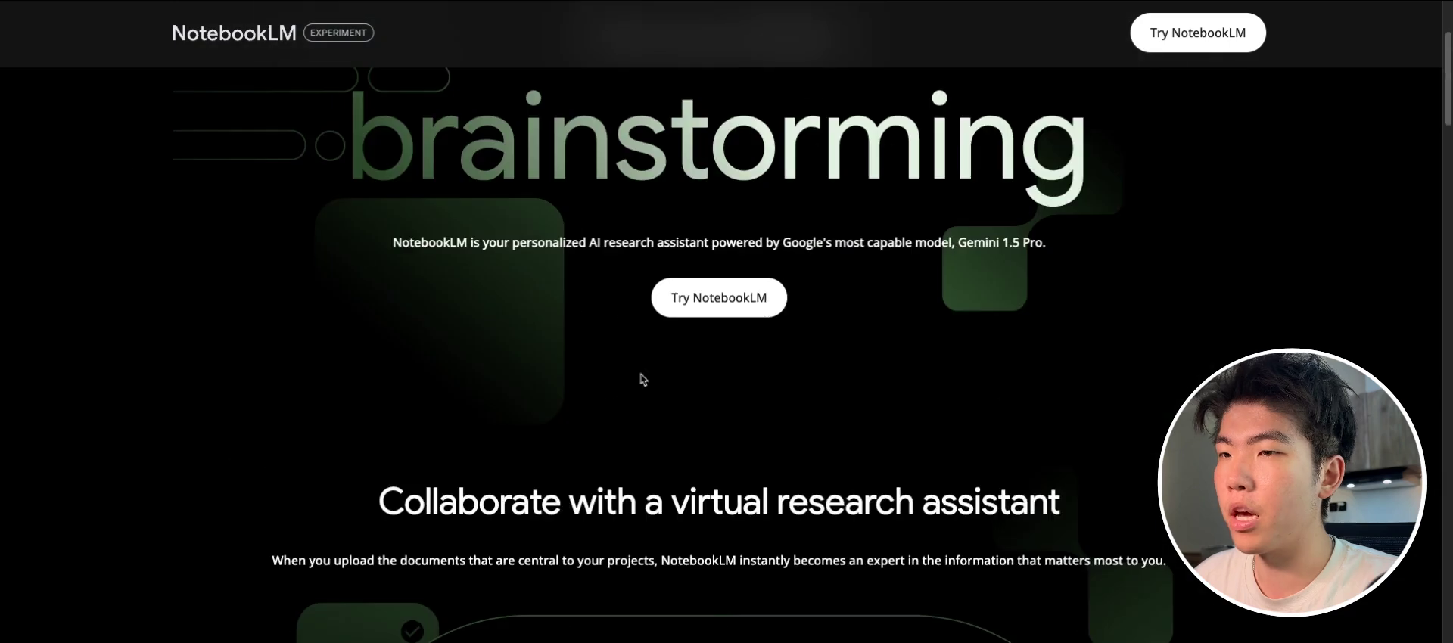
Look over the NotebookLM product page, including the sections on the virtual research assistant and in-line citations
{"action": "scroll", "coordinate": [529, 244], "scroll_direction": "down", "scroll_amount": 10}
{"action": "scroll", "coordinate": [602, 317], "scroll_direction": "up", "scroll_amount": 5}
{"action": "scroll", "coordinate": [602, 318], "scroll_direction": "down", "scroll_amount": 5}
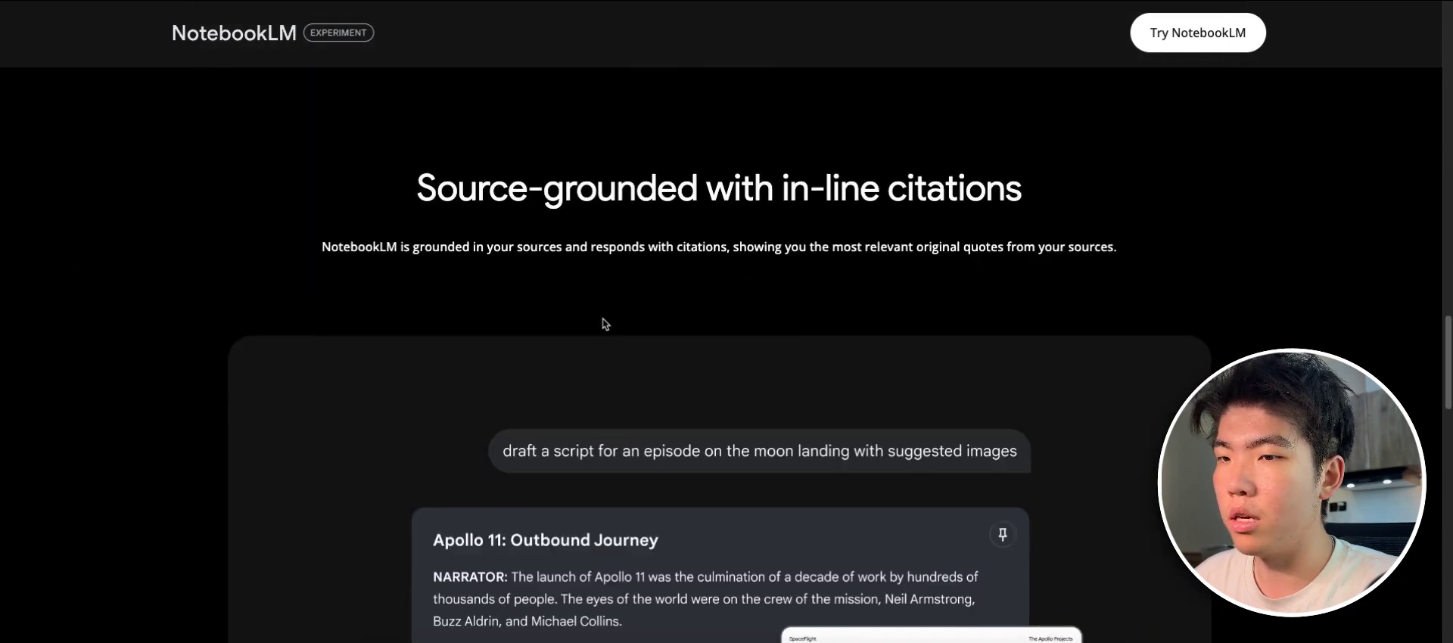
{"action": "scroll", "coordinate": [602, 319], "scroll_direction": "down", "scroll_amount": 5}
{"action": "scroll", "coordinate": [762, 377], "scroll_direction": "up", "scroll_amount": 10}
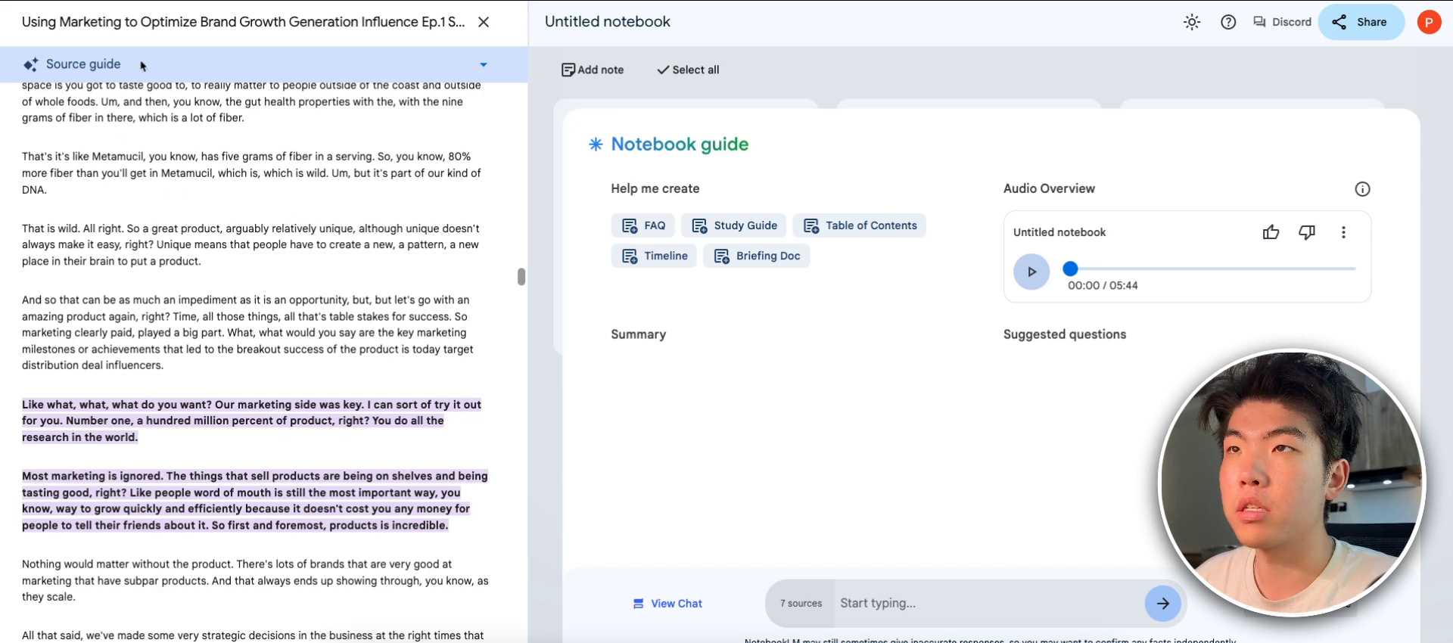
Close the open source, return to the notebook list and open the untitled notebook with 20 sources
{"action": "left_click", "coordinate": [483, 22]}
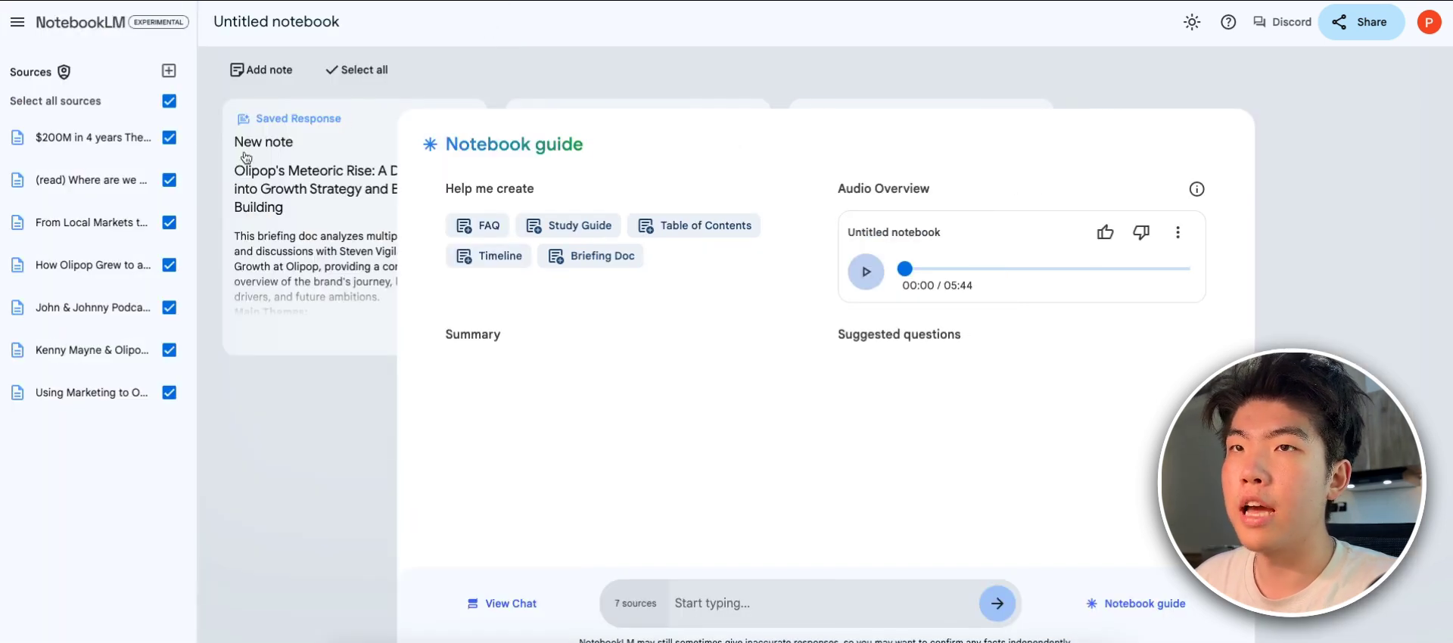
{"action": "left_click", "coordinate": [81, 24]}
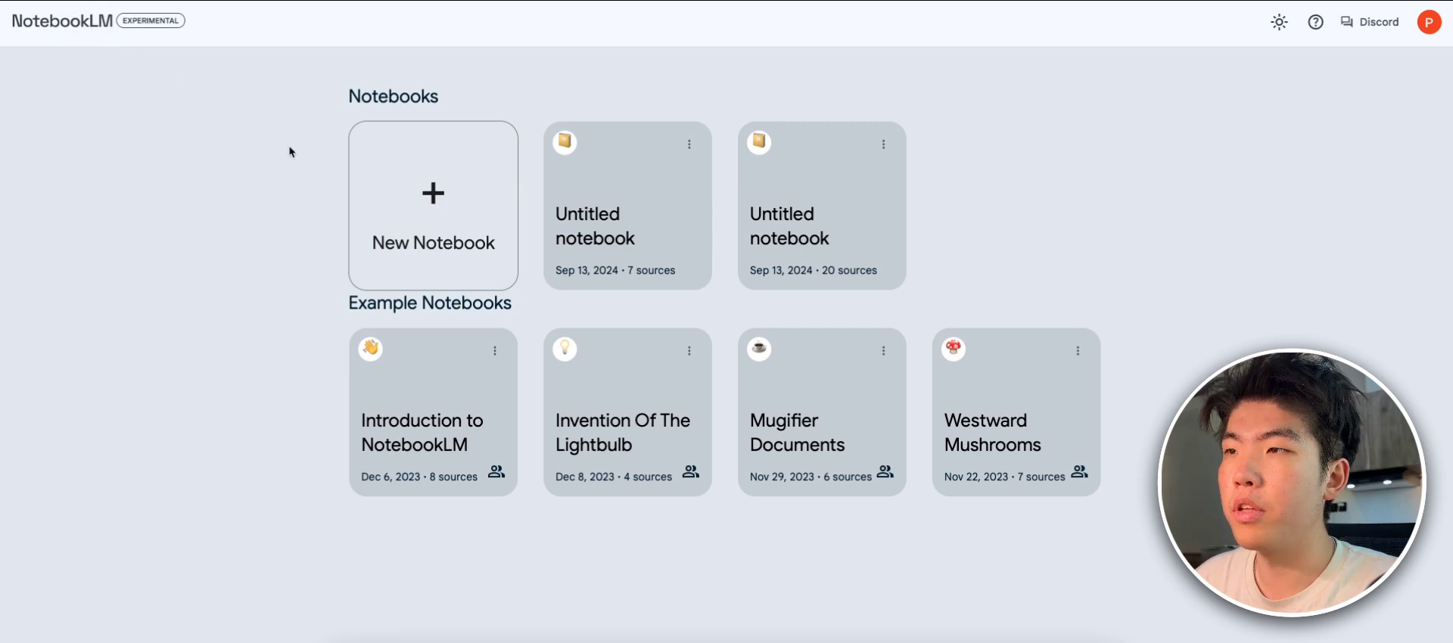
{"action": "left_click", "coordinate": [650, 236]}
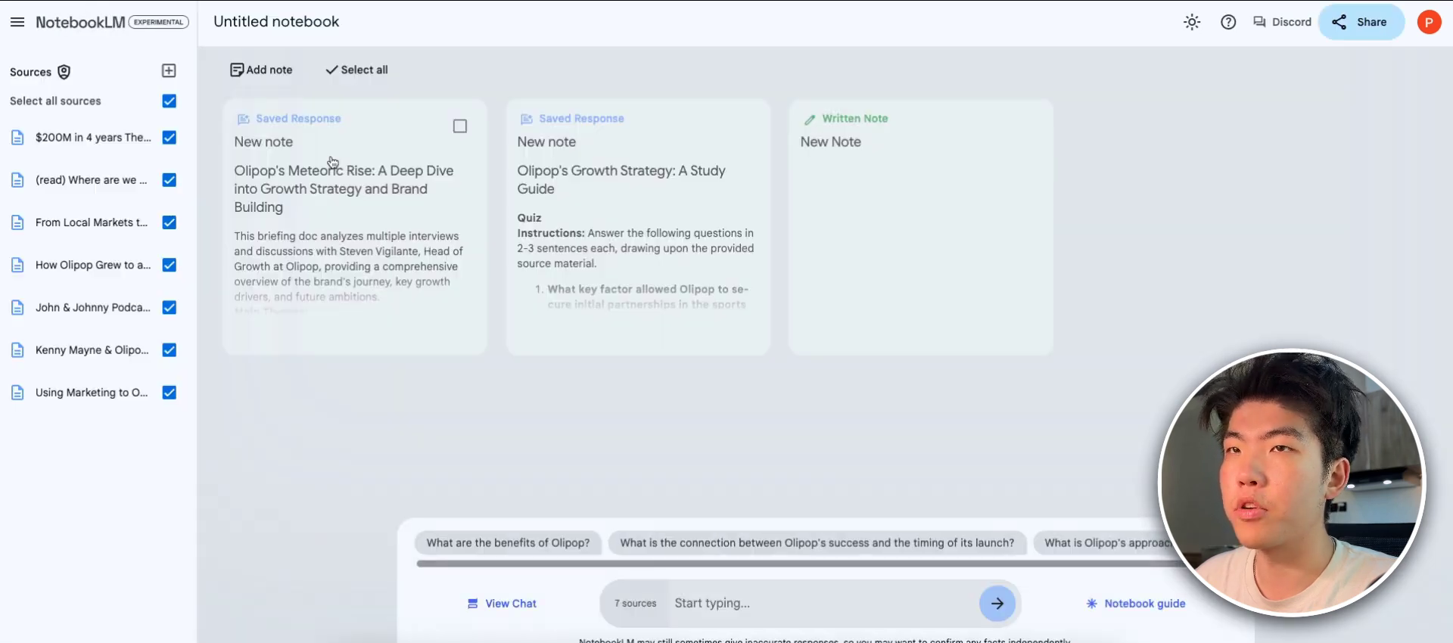
{"action": "left_click", "coordinate": [76, 22]}
{"action": "left_click", "coordinate": [768, 163]}
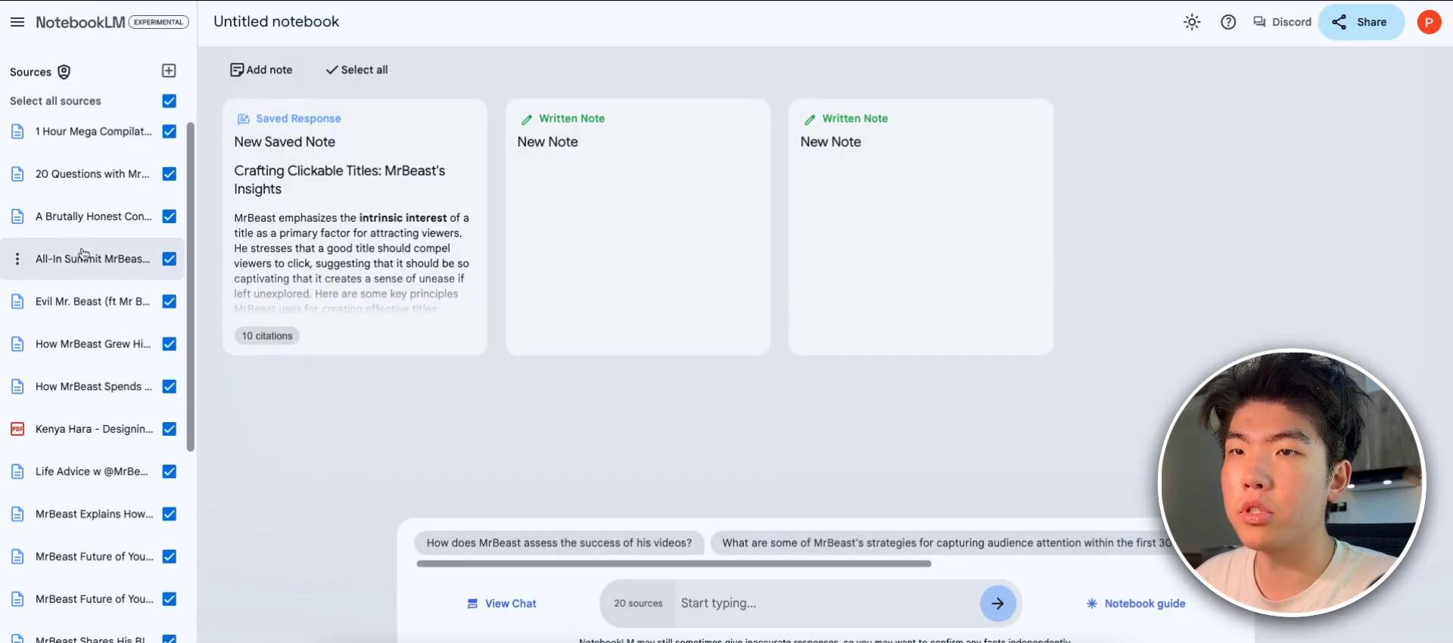
Open the source "MrBeast Shares His BIGGEST YouTube Secrets!.txt", look through its guide and transcript, and close it
{"action": "scroll", "coordinate": [90, 265], "scroll_direction": "down", "scroll_amount": 2}
{"action": "scroll", "coordinate": [89, 189], "scroll_direction": "up", "scroll_amount": 2}
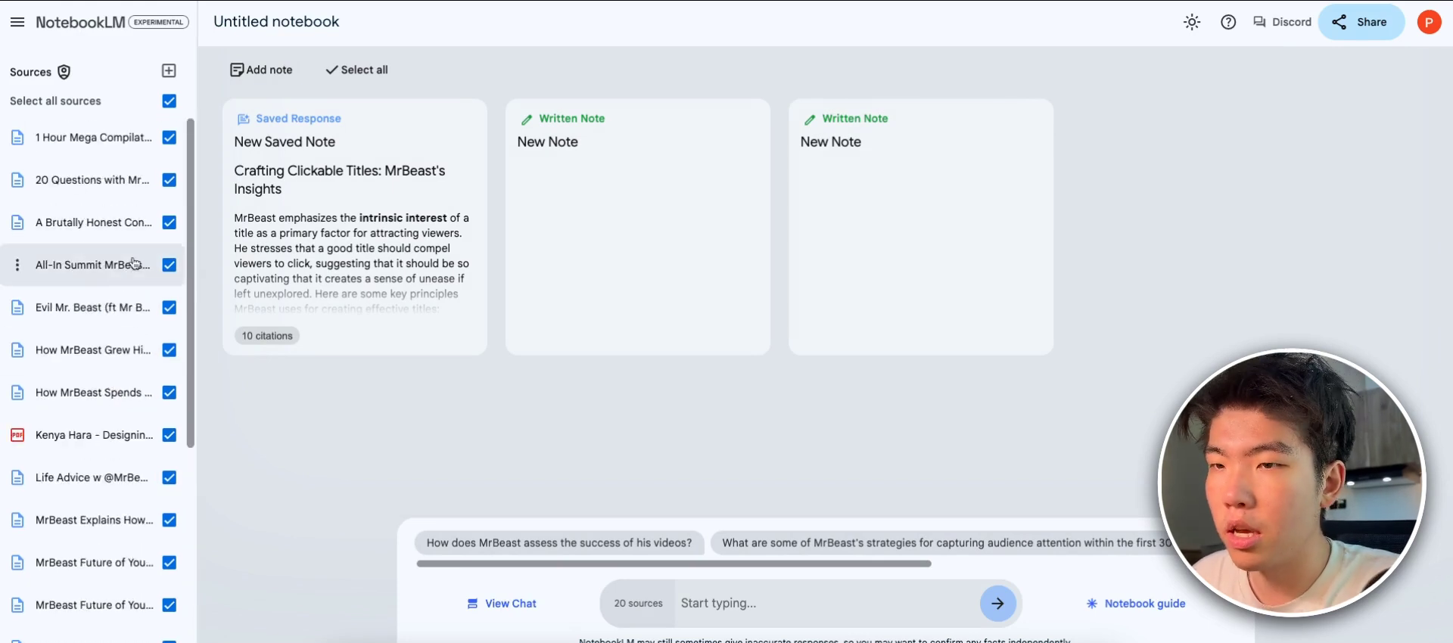
{"action": "scroll", "coordinate": [106, 348], "scroll_direction": "down", "scroll_amount": 4}
{"action": "left_click", "coordinate": [106, 333]}
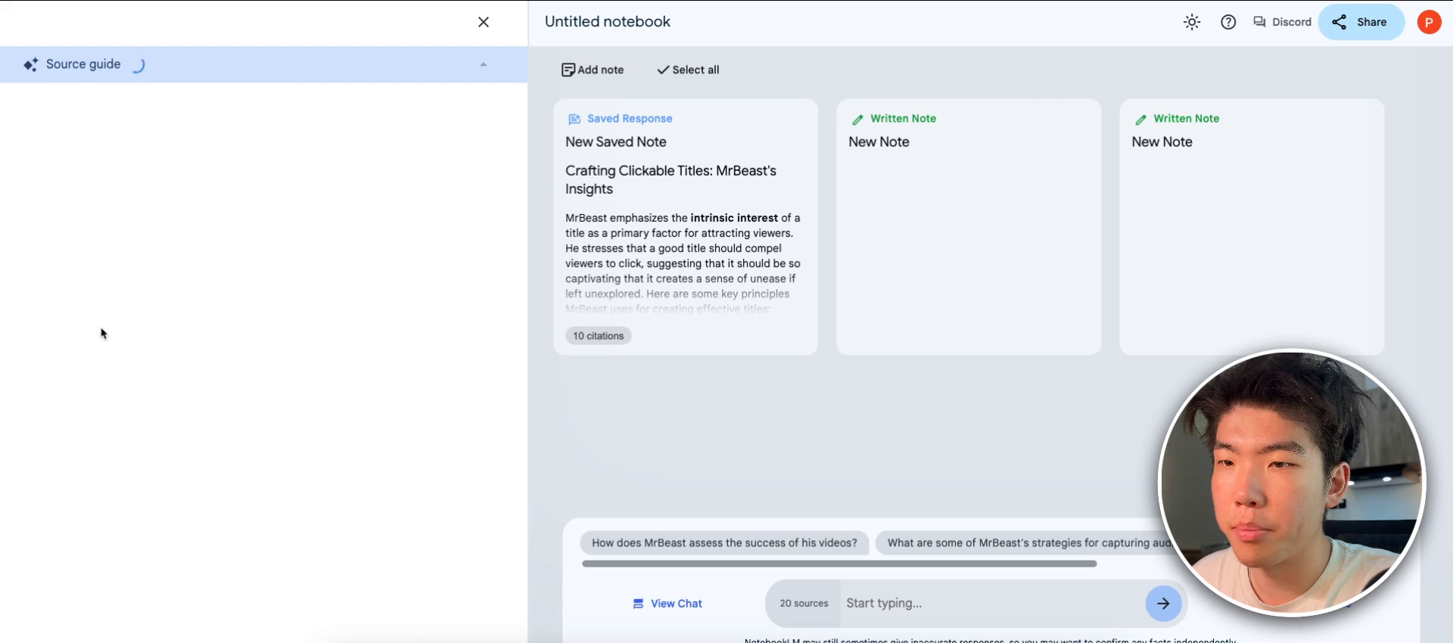
{"action": "scroll", "coordinate": [360, 320], "scroll_direction": "down", "scroll_amount": 10}
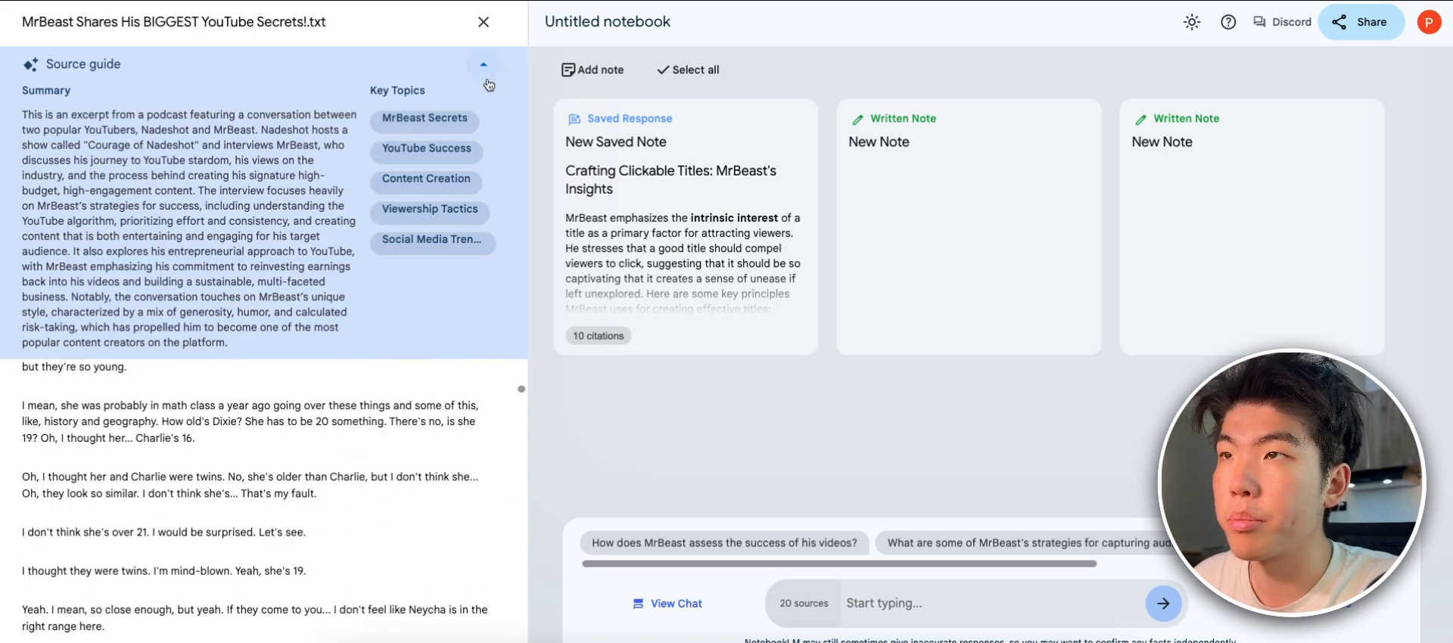
{"action": "left_click", "coordinate": [484, 66]}
{"action": "left_click", "coordinate": [483, 21]}
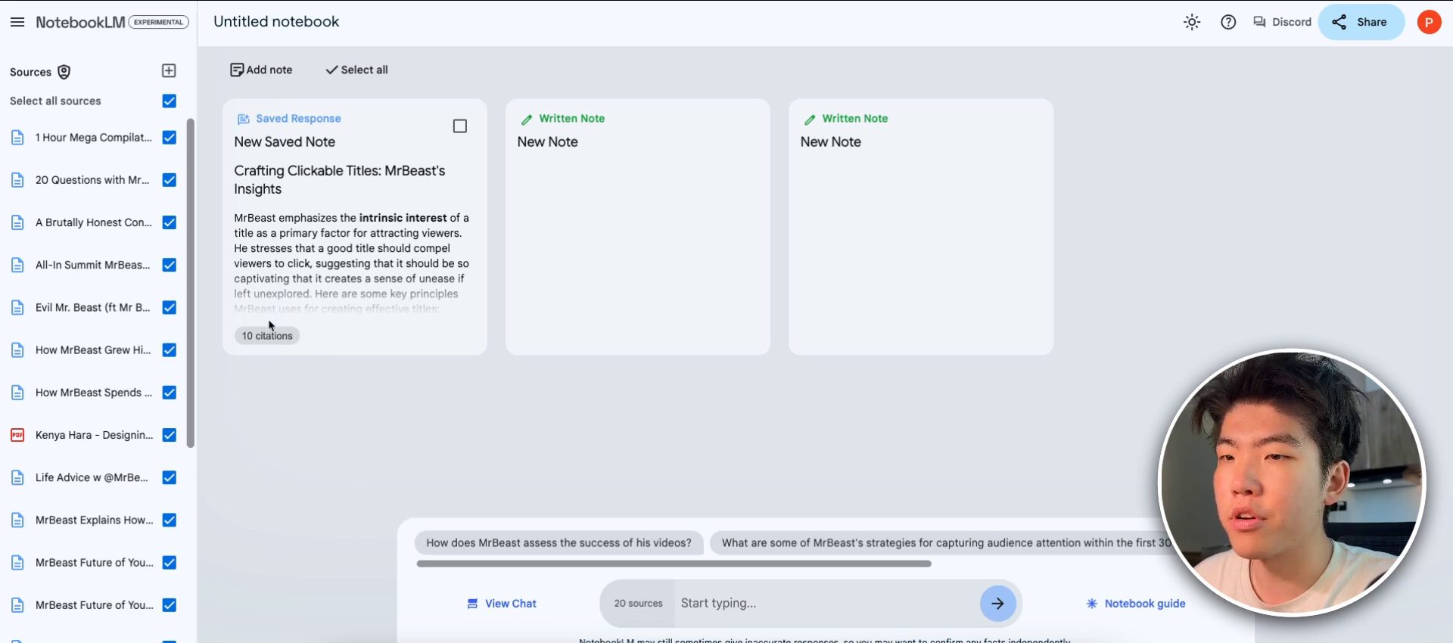
Open the notebook's chat history and find the answer about MrBeast's strategies for creating viral YouTube content
{"action": "left_click", "coordinate": [269, 85]}
{"action": "left_click", "coordinate": [324, 152]}
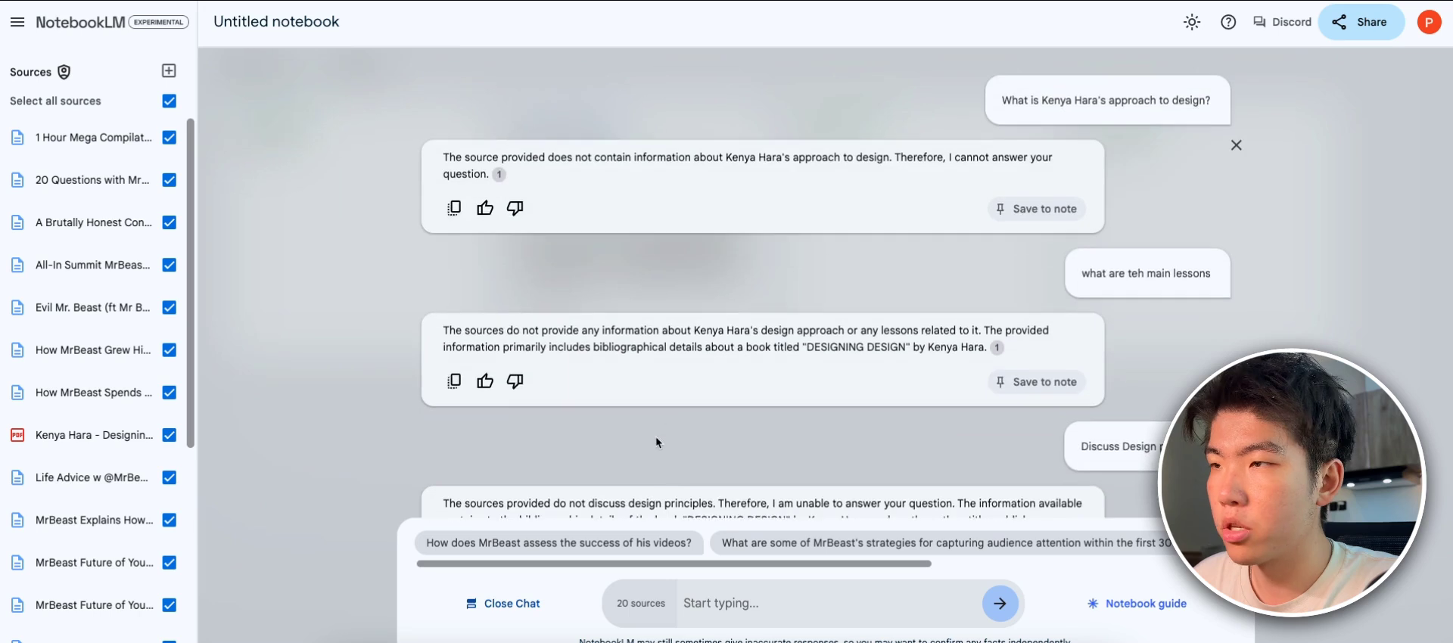
{"action": "scroll", "coordinate": [655, 442], "scroll_direction": "down", "scroll_amount": 6}
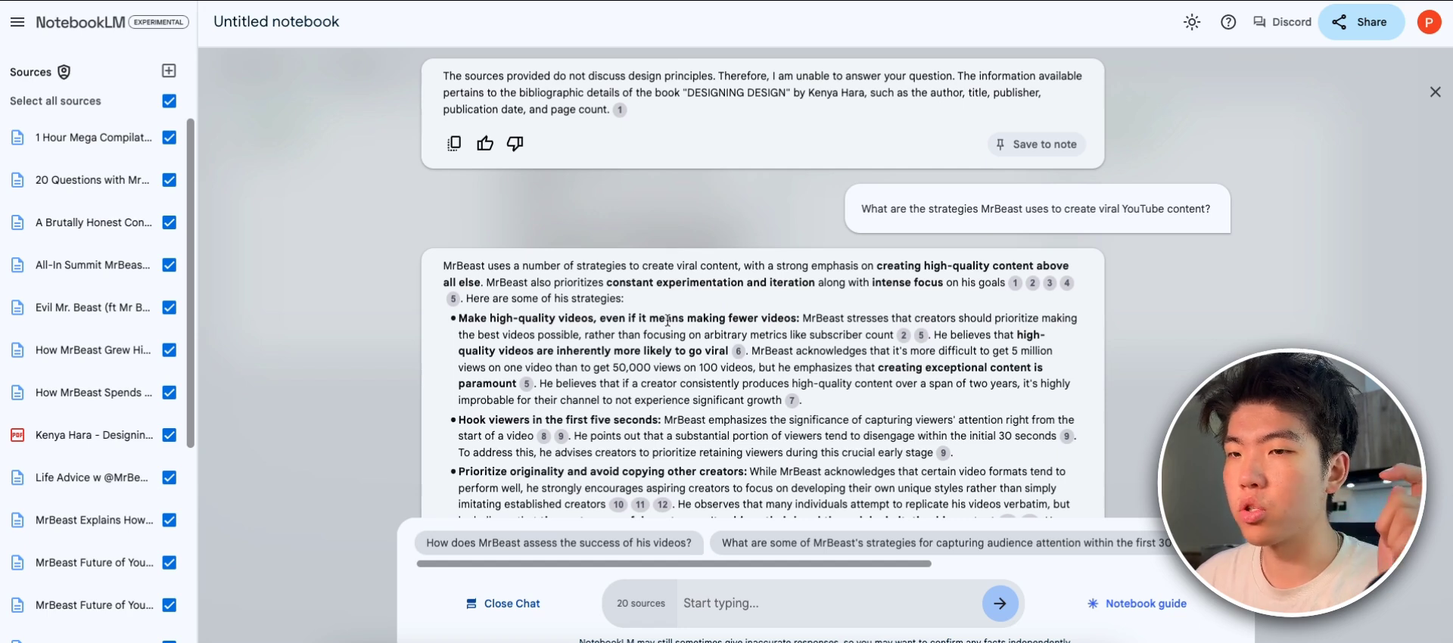
{"action": "scroll", "coordinate": [694, 354], "scroll_direction": "up", "scroll_amount": 5}
{"action": "scroll", "coordinate": [1082, 242], "scroll_direction": "down", "scroll_amount": 5}
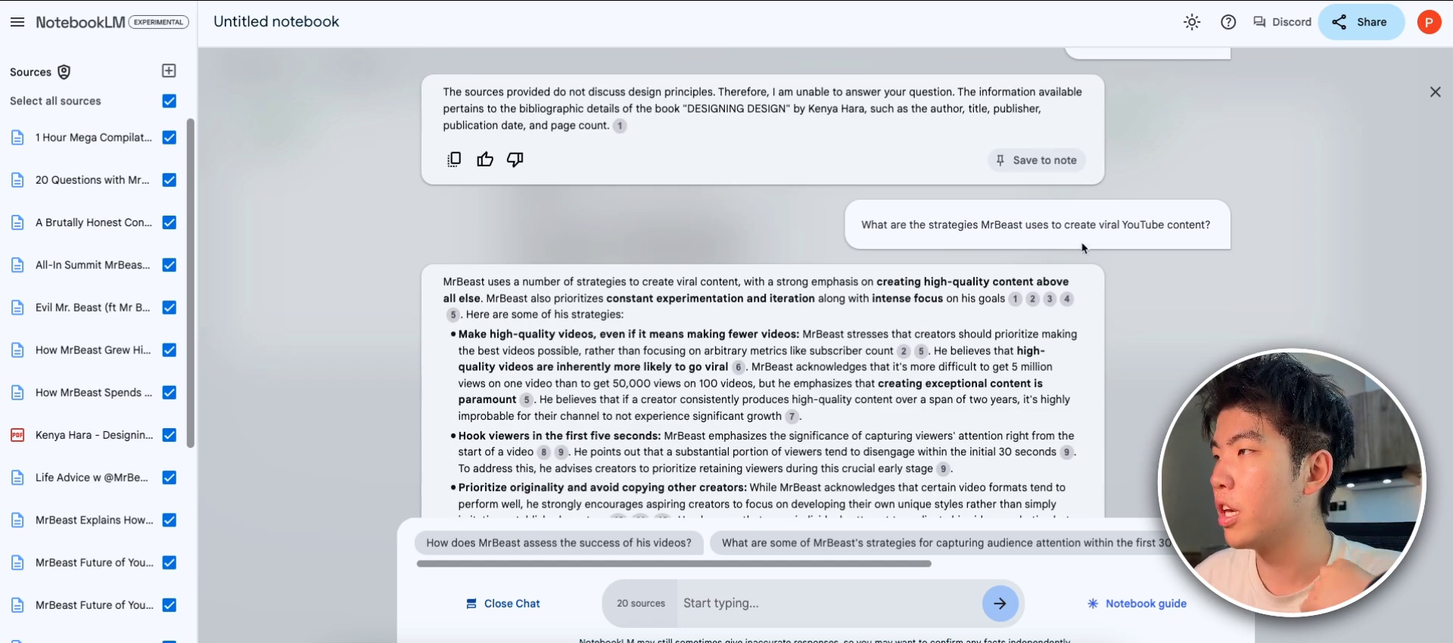
Highlight the viral YouTube content question and the answer's strategies, including the point on making high-quality videos
{"action": "left_click_drag", "start_coordinate": [924, 218], "coordinate": [861, 225]}
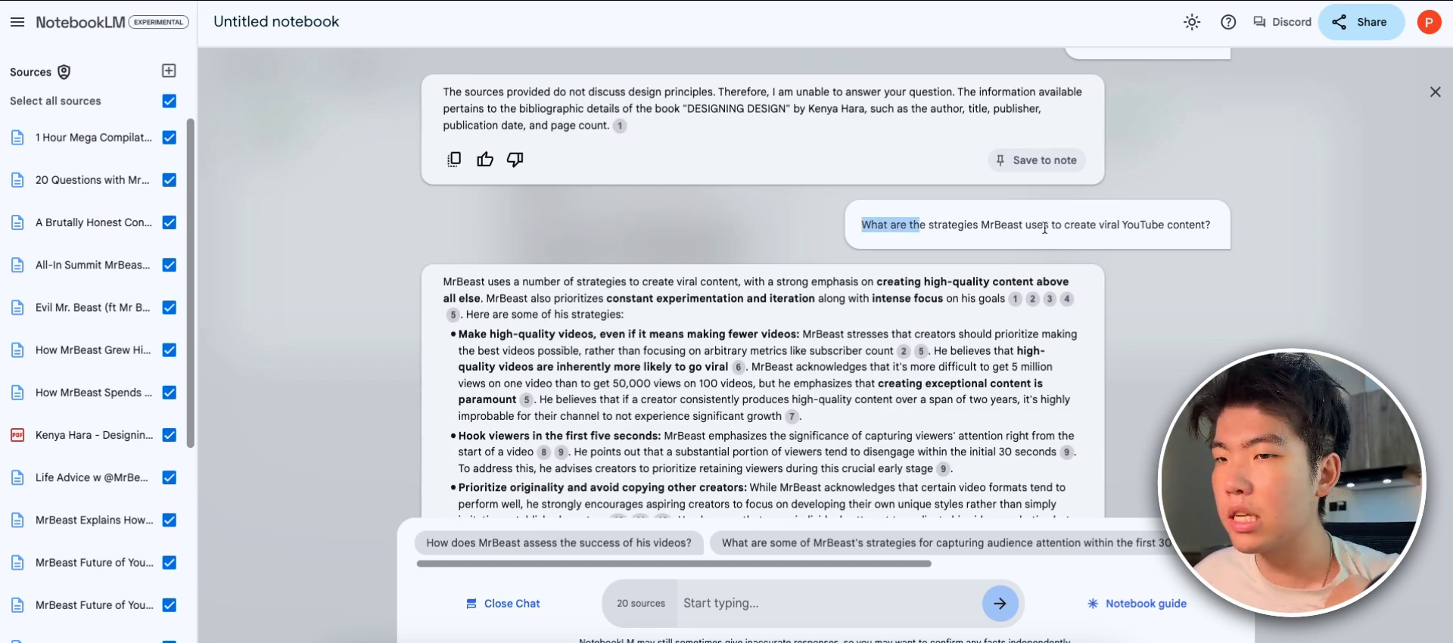
{"action": "triple_click", "coordinate": [970, 225]}
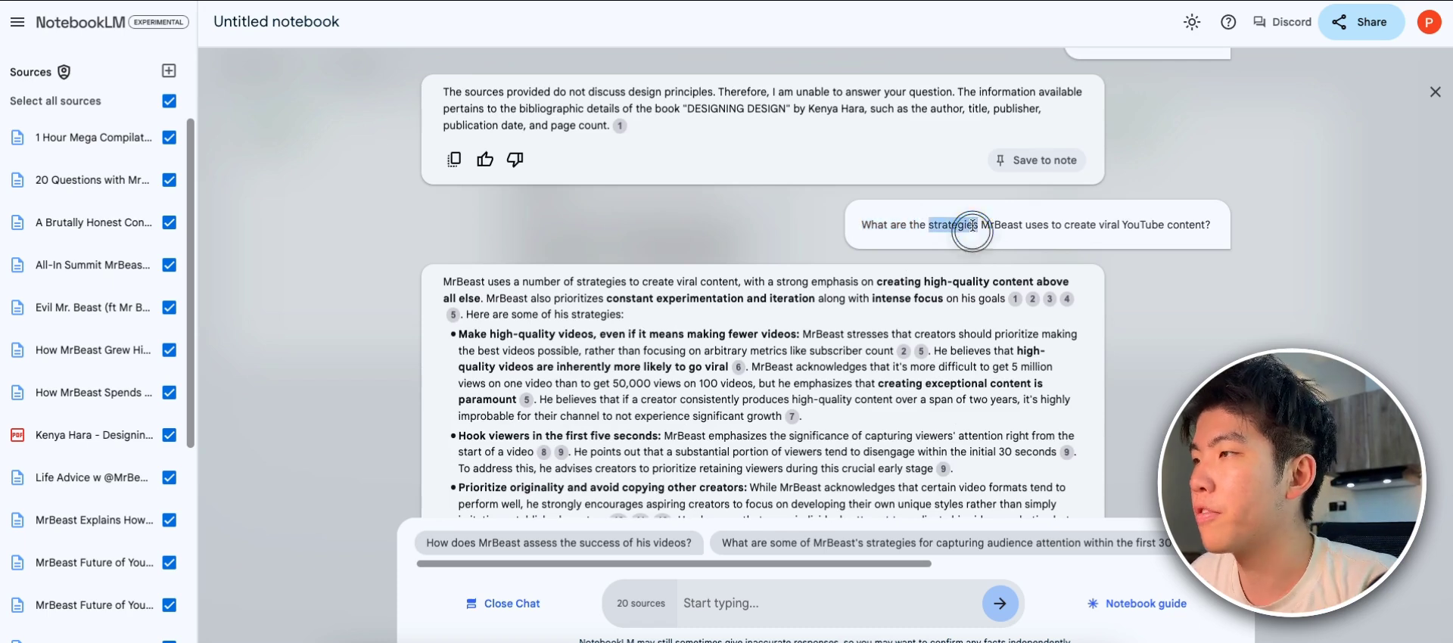
{"action": "triple_click", "coordinate": [1101, 225]}
{"action": "scroll", "coordinate": [834, 244], "scroll_direction": "down", "scroll_amount": 2}
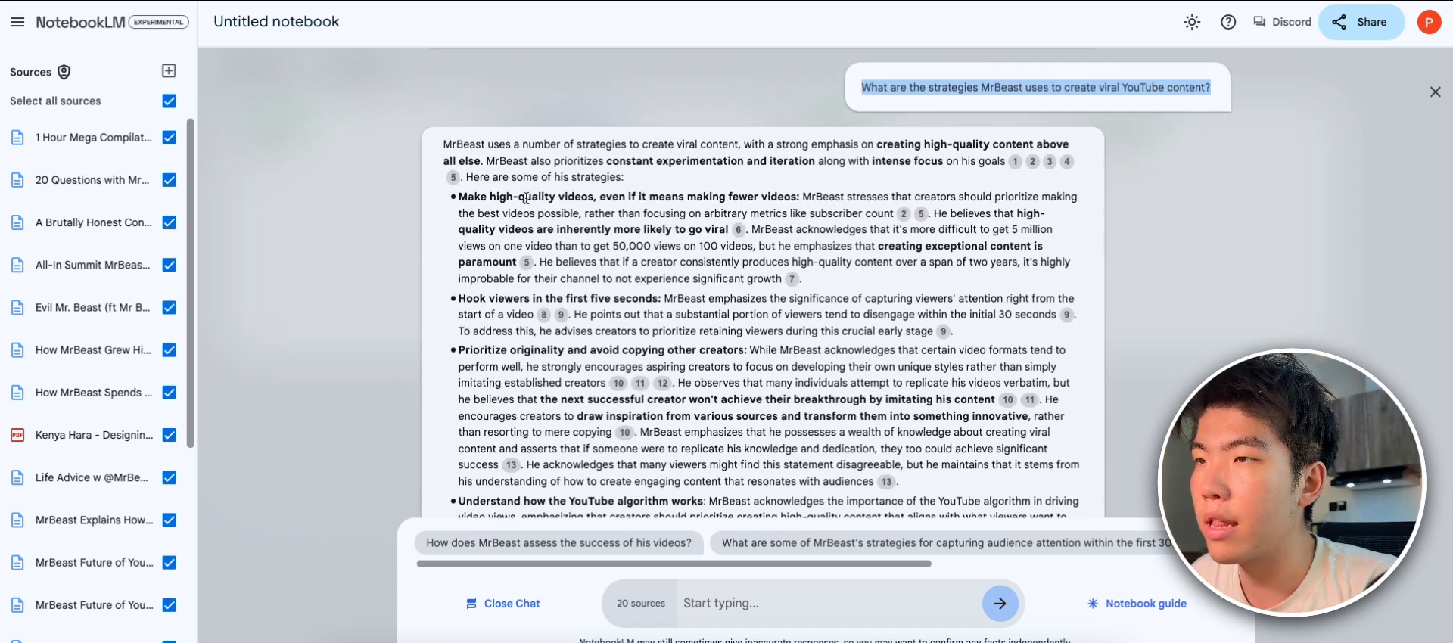
{"action": "left_click_drag", "start_coordinate": [509, 176], "coordinate": [613, 503]}
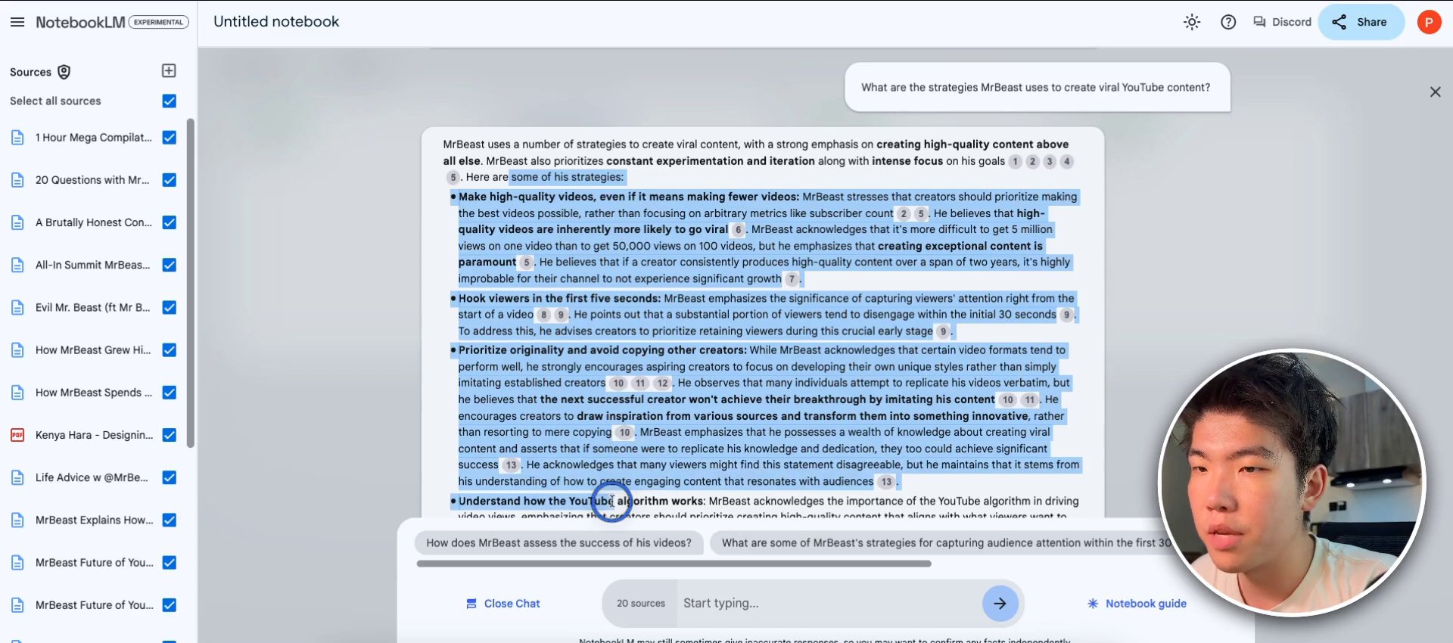
{"action": "scroll", "coordinate": [578, 362], "scroll_direction": "down", "scroll_amount": 1}
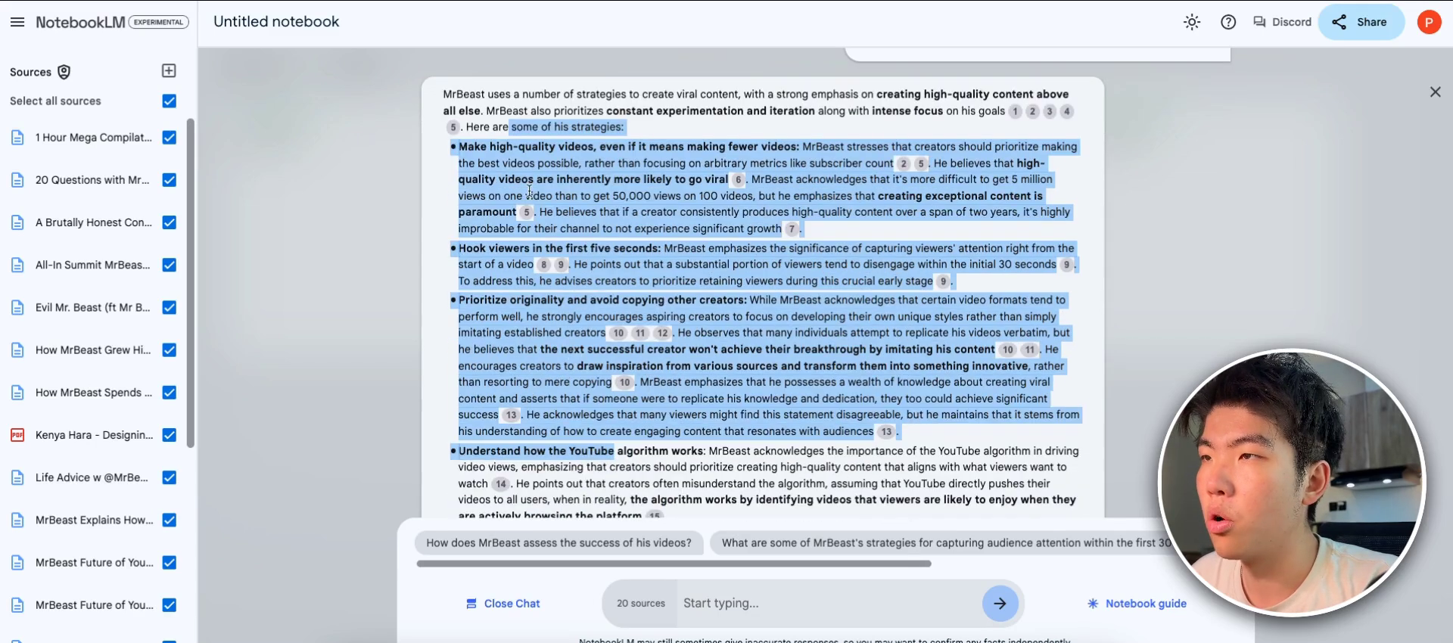
{"action": "left_click", "coordinate": [522, 165]}
{"action": "left_click_drag", "start_coordinate": [481, 147], "coordinate": [799, 148]}
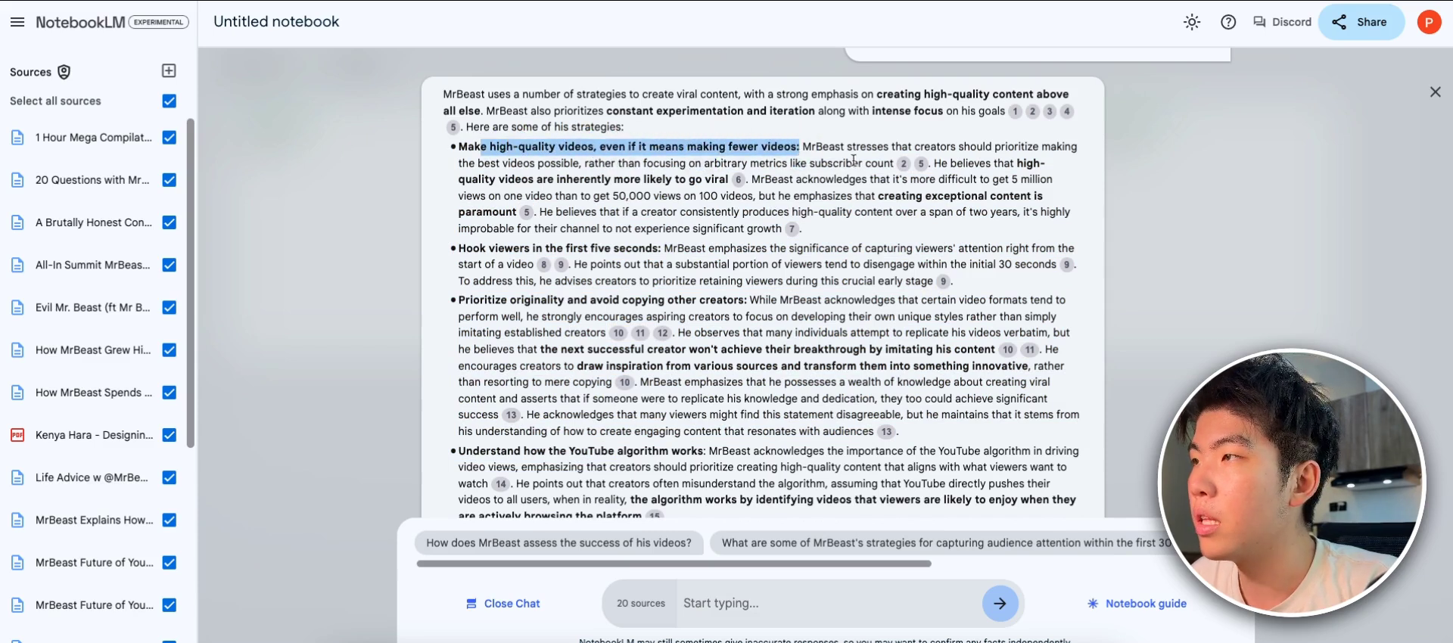
Inspect citations 2 and 5 of the high-quality videos point and read their quoted passages in the source transcripts
{"action": "left_click", "coordinate": [903, 163]}
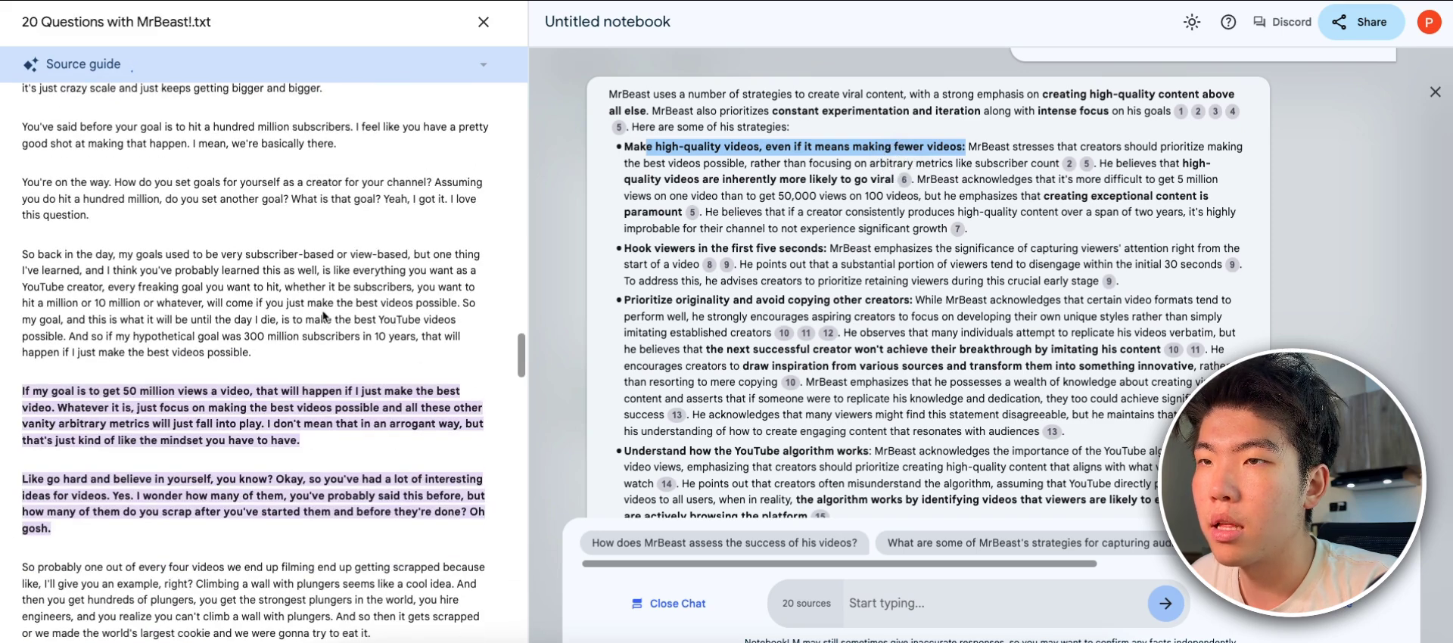
{"action": "scroll", "coordinate": [206, 360], "scroll_direction": "down", "scroll_amount": 1}
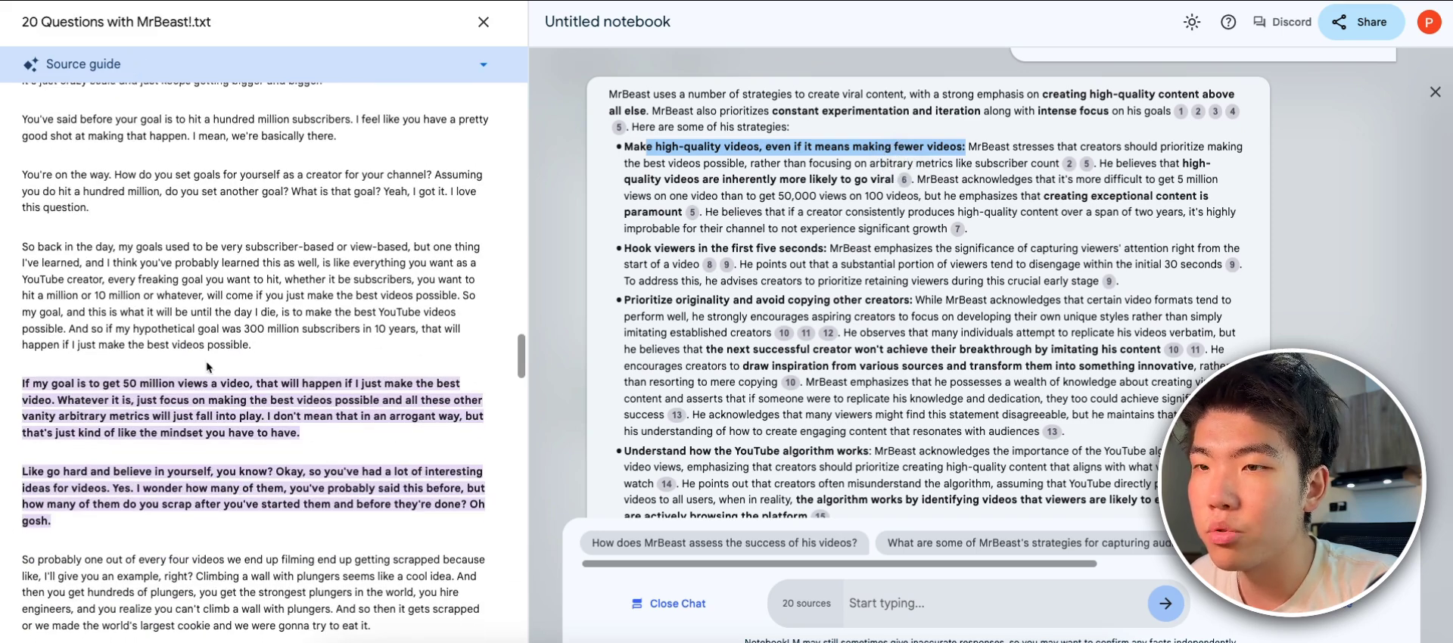
{"action": "left_click_drag", "start_coordinate": [359, 465], "coordinate": [77, 377]}
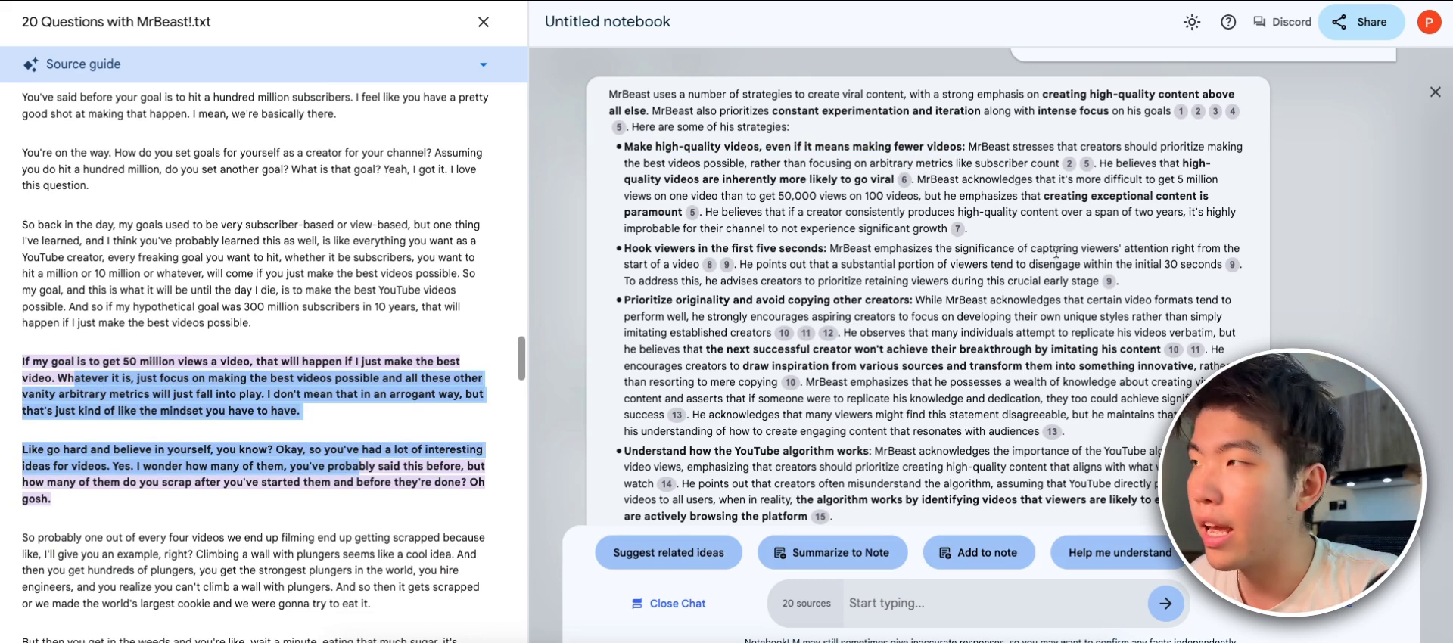
{"action": "mouse_move", "coordinate": [1070, 171]}
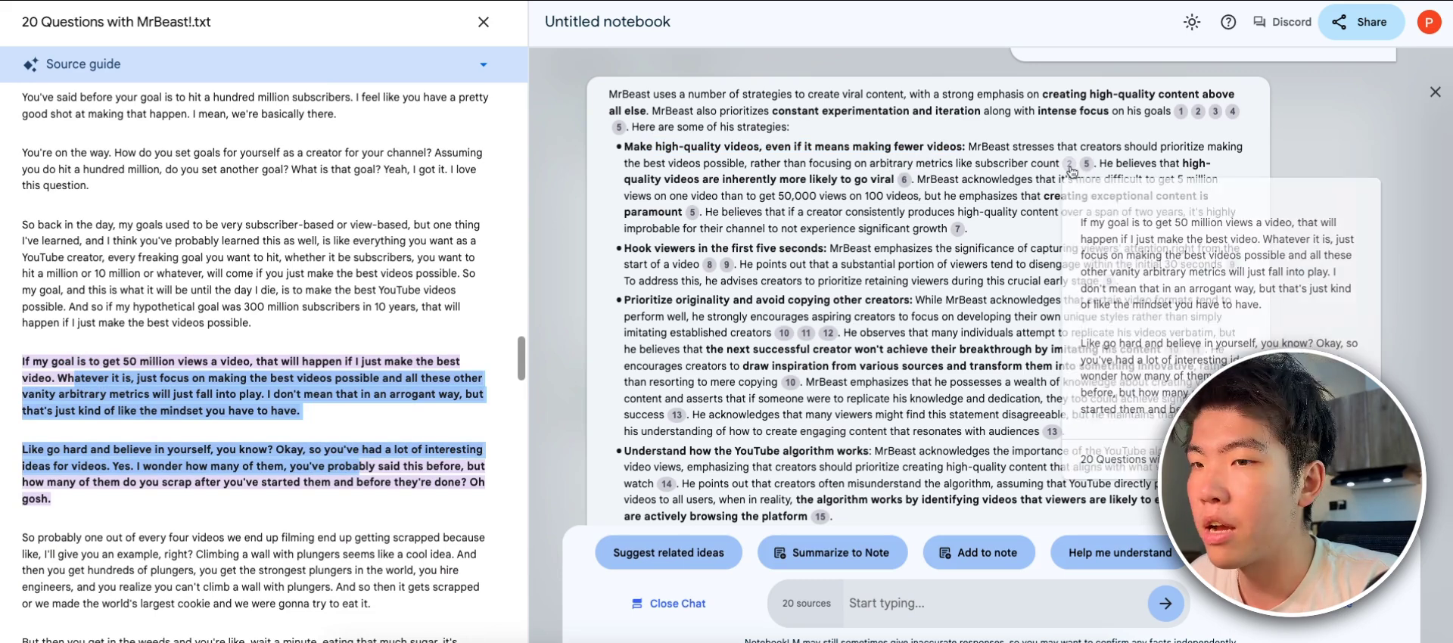
{"action": "left_click", "coordinate": [1088, 165]}
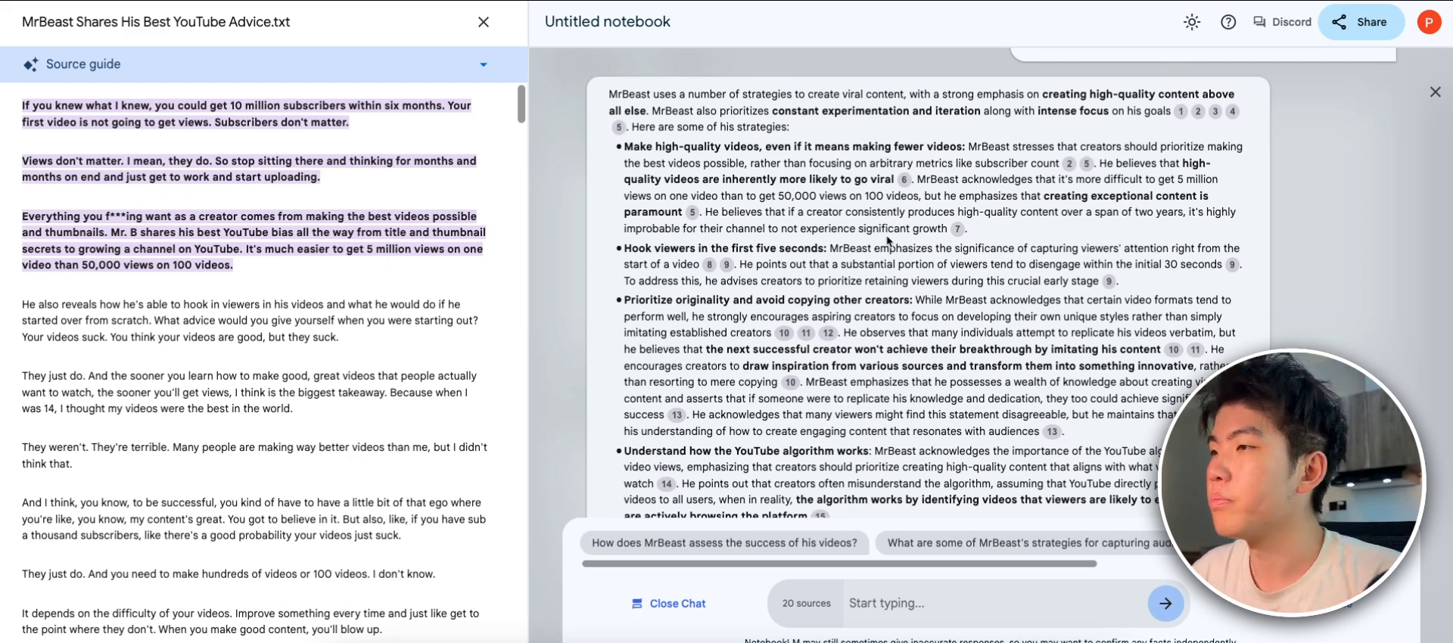
Highlight part of the point on prioritizing originality and open its citation 10 in the source transcript
{"action": "left_click_drag", "start_coordinate": [817, 317], "coordinate": [737, 333]}
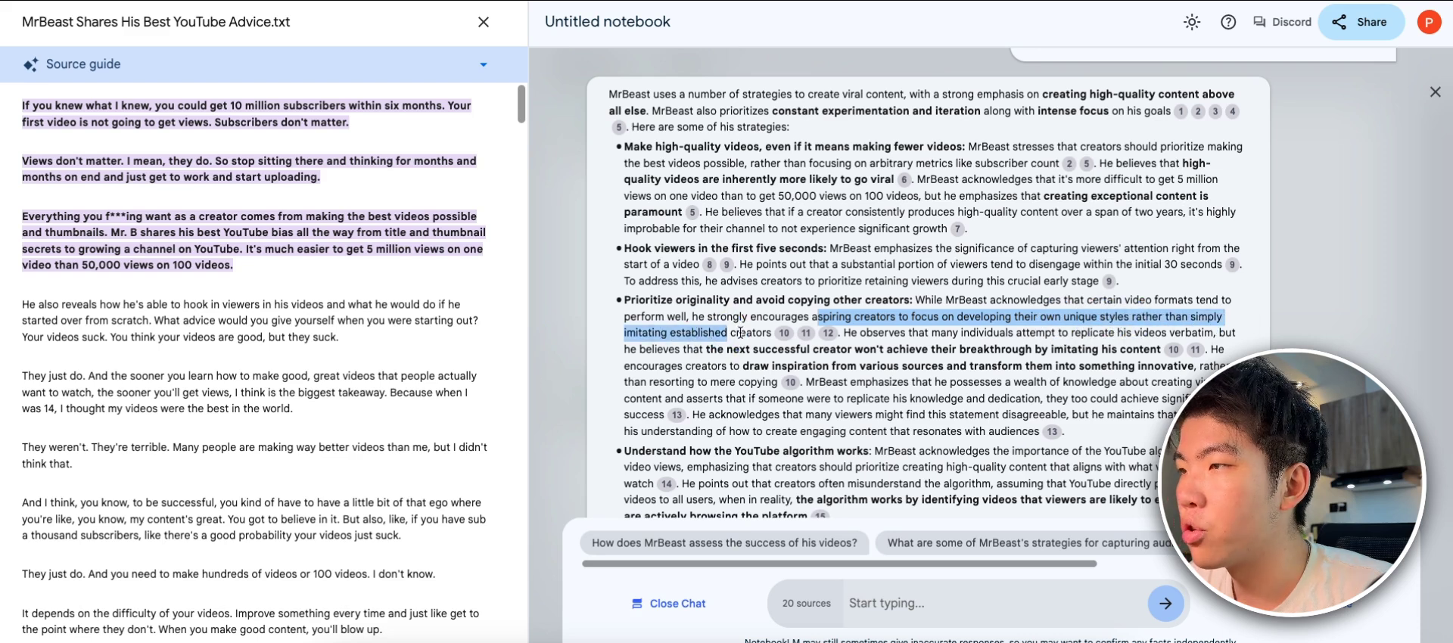
{"action": "left_click", "coordinate": [755, 325]}
{"action": "left_click", "coordinate": [784, 333]}
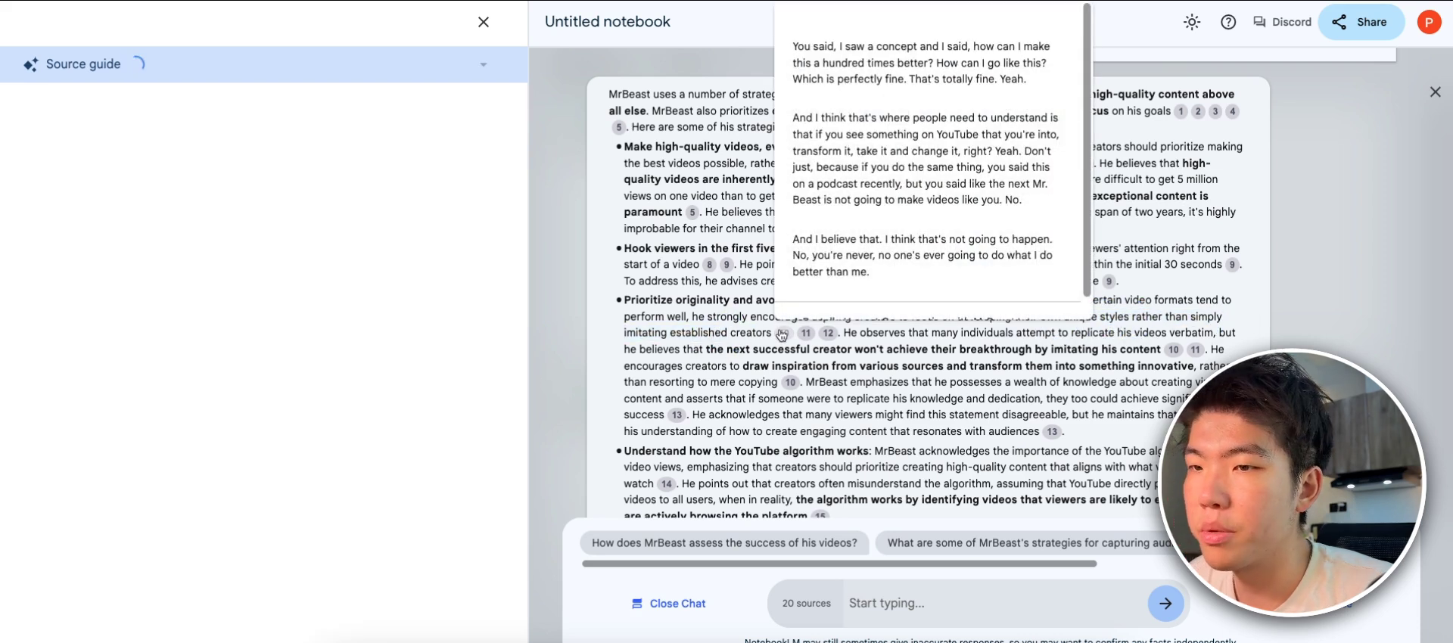
Review the earlier chat answers, from the design principles reply to the one on crafting clickable titles
{"action": "scroll", "coordinate": [831, 318], "scroll_direction": "up", "scroll_amount": 5}
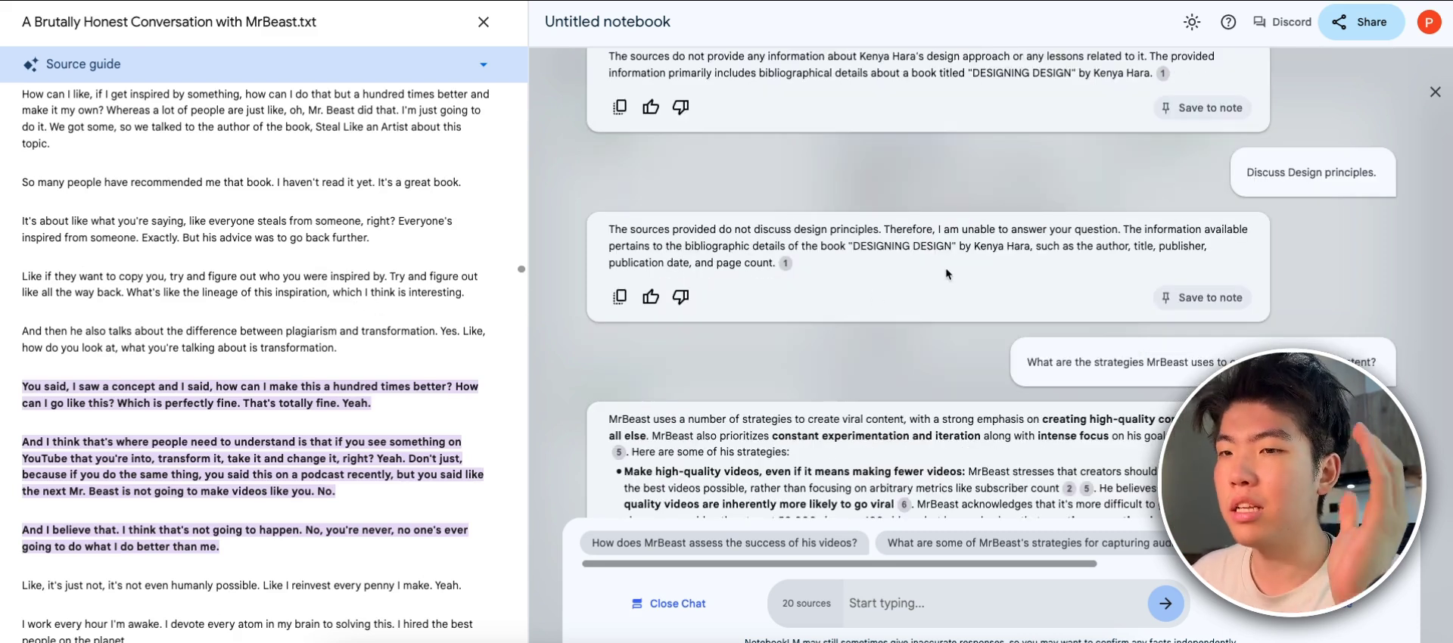
{"action": "scroll", "coordinate": [900, 309], "scroll_direction": "down", "scroll_amount": 6}
{"action": "scroll", "coordinate": [967, 321], "scroll_direction": "up", "scroll_amount": 5}
{"action": "scroll", "coordinate": [1017, 338], "scroll_direction": "down", "scroll_amount": 9}
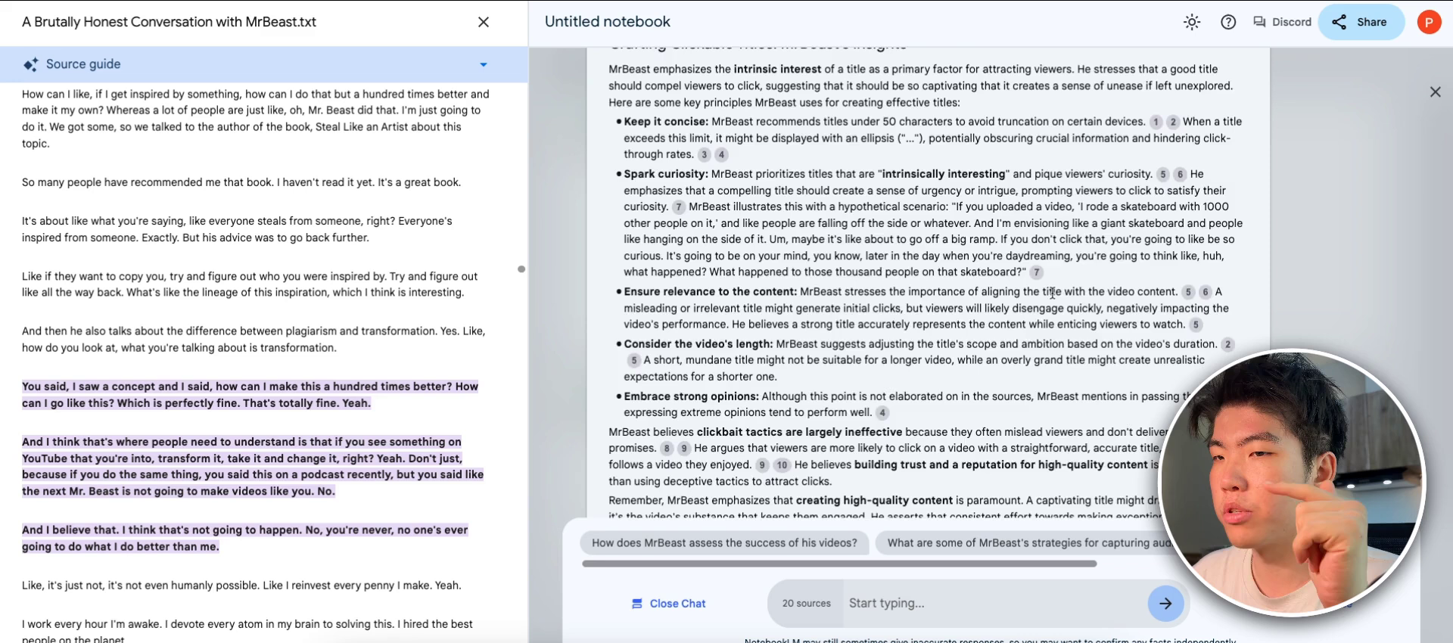
{"action": "scroll", "coordinate": [1018, 338], "scroll_direction": "up", "scroll_amount": 1}
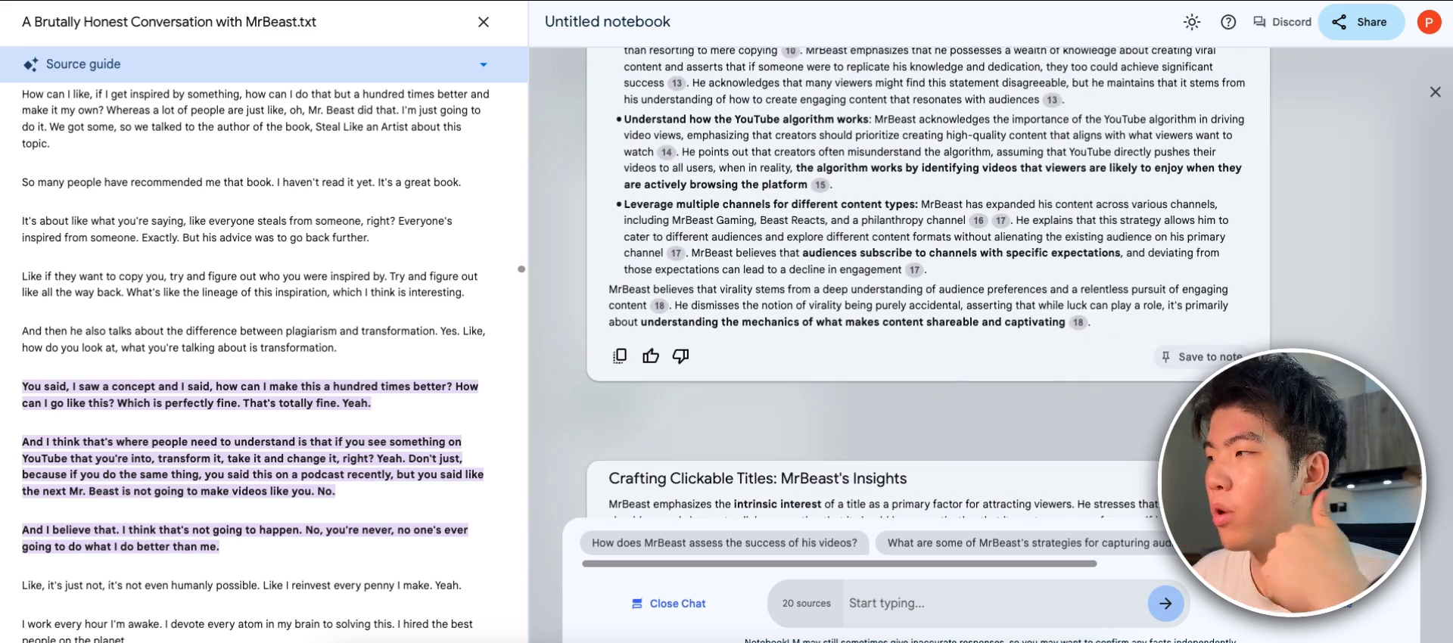
Ask the notebook chat "how do i improve my video titles"
{"action": "left_click", "coordinate": [846, 604]}
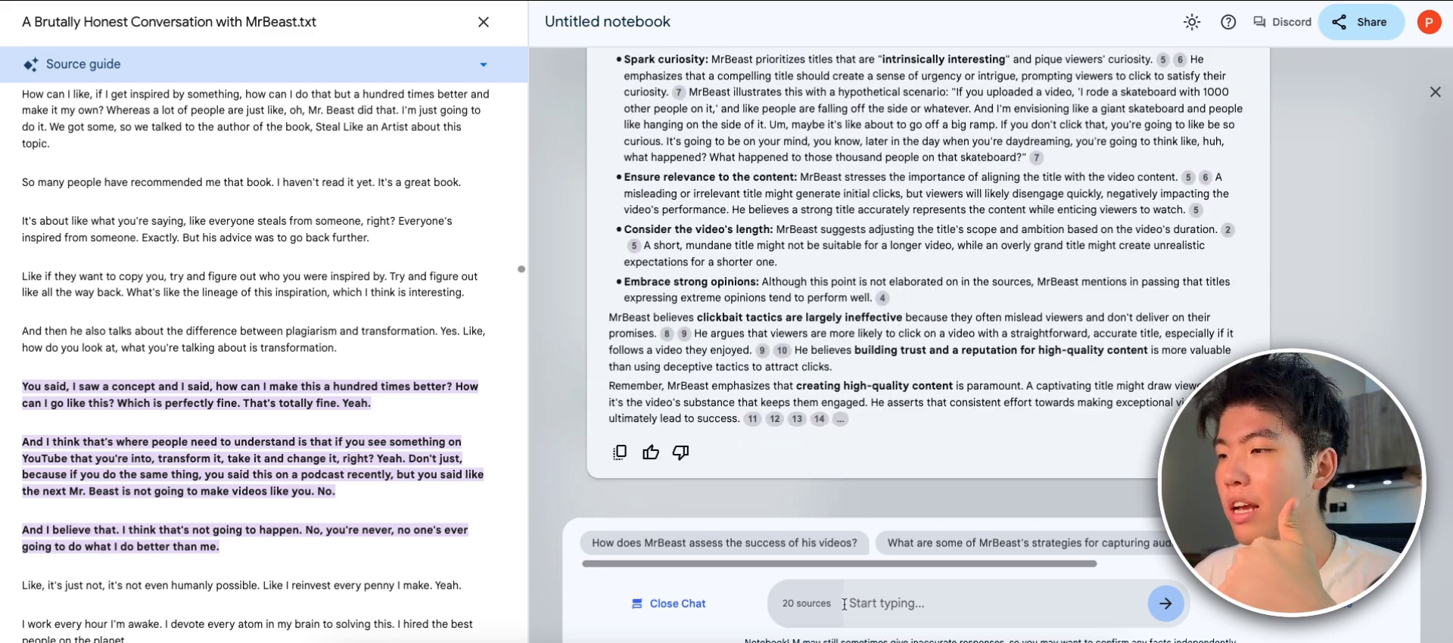
{"action": "type", "text": "how"}
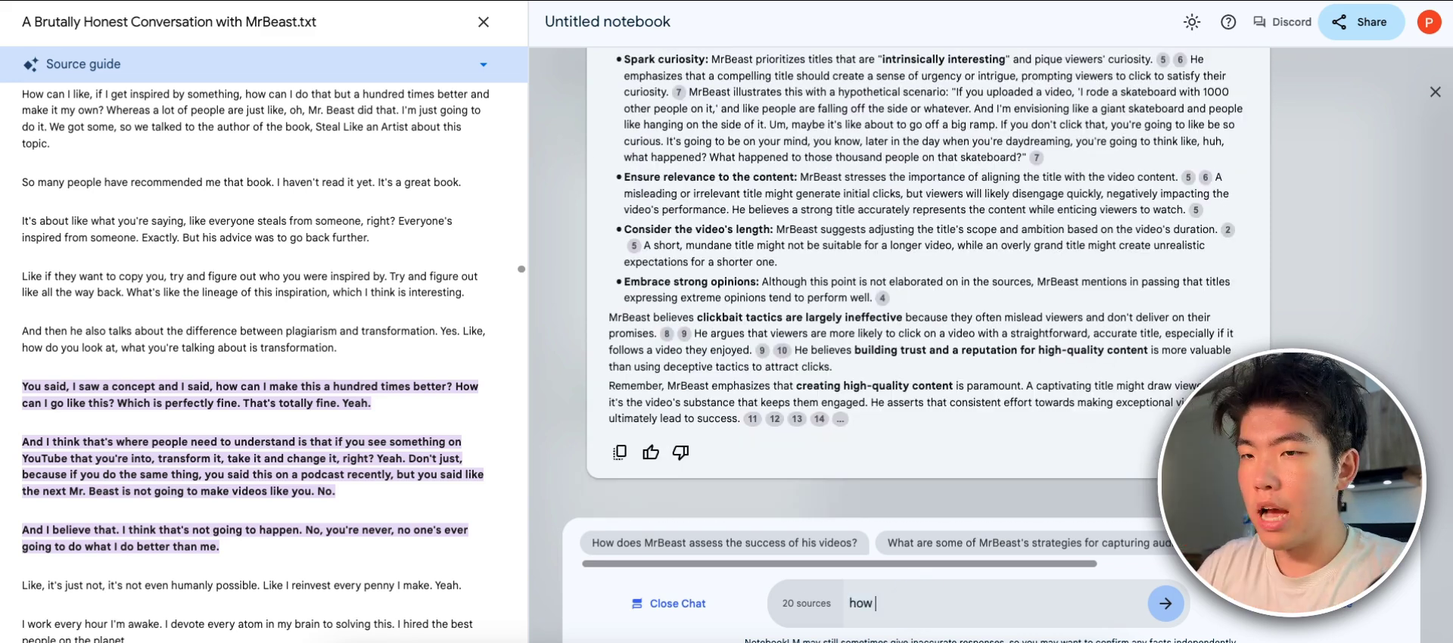
{"action": "type", "text": " do i improve my video titles"}
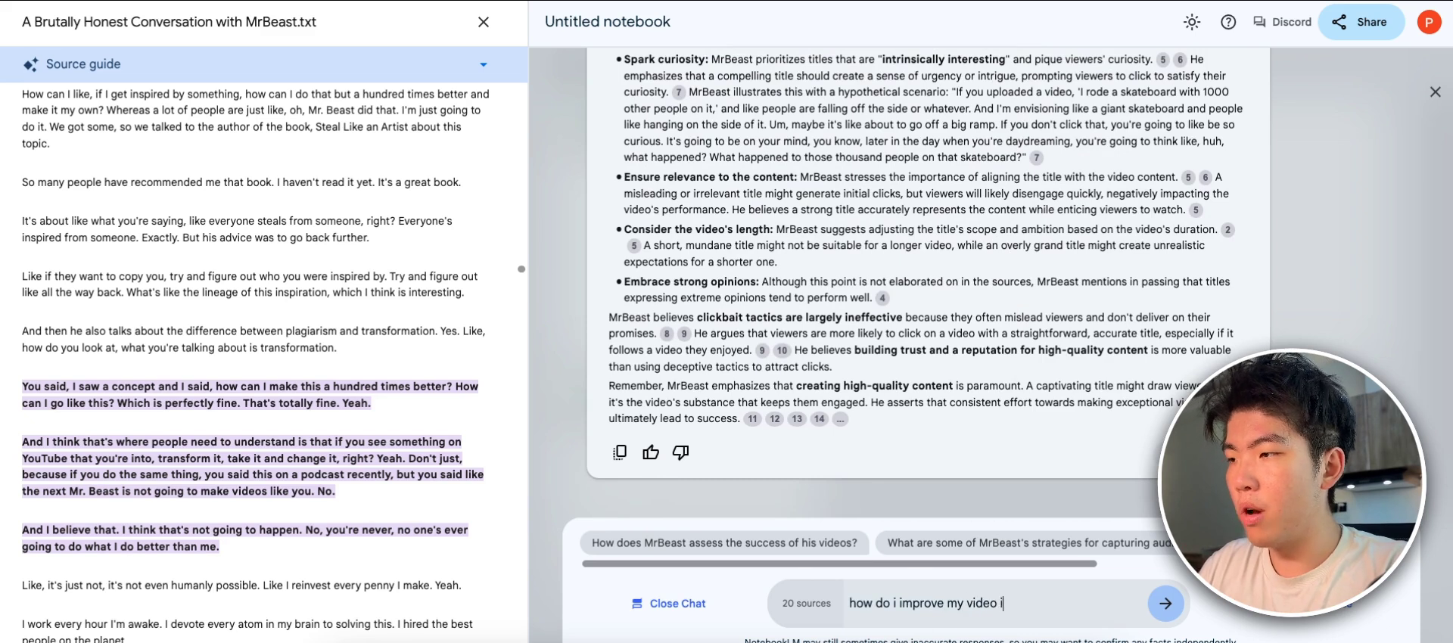
{"action": "key", "text": "Return"}
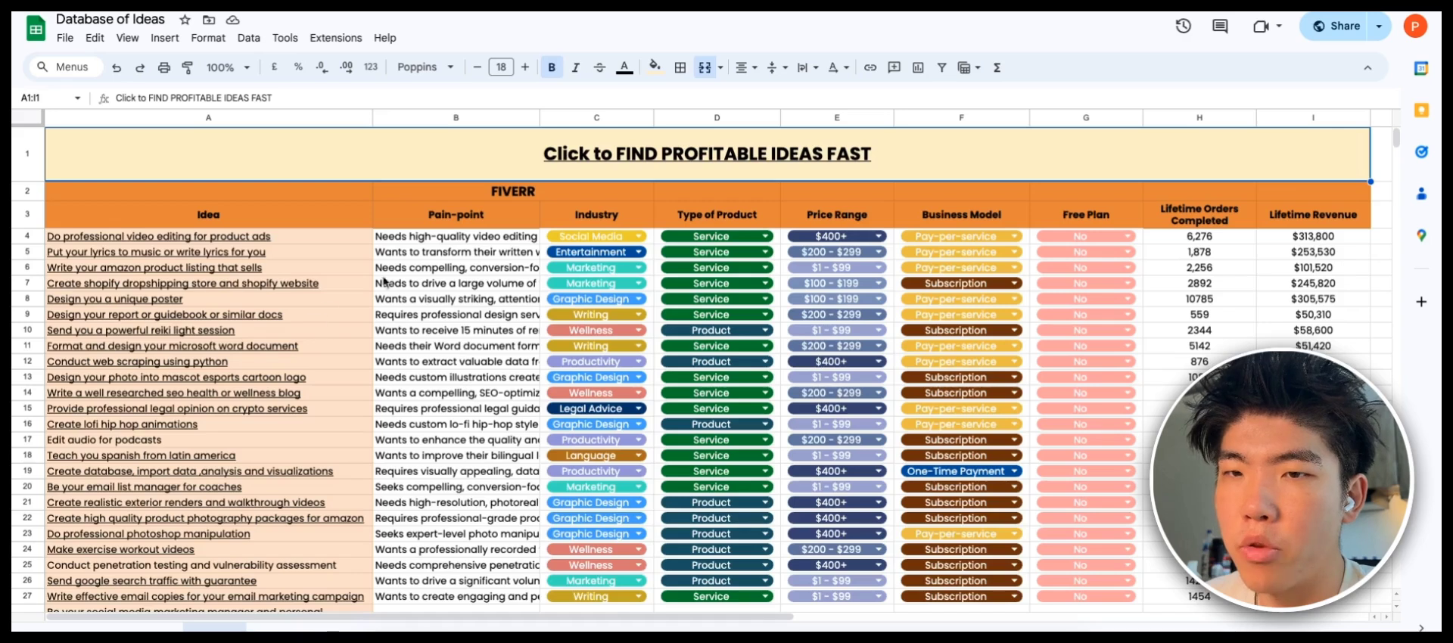
Switch to the Database of Ideas spreadsheet in Google Sheets and look through its list of Fiverr ideas
{"action": "scroll", "coordinate": [429, 363], "scroll_direction": "down", "scroll_amount": 5}
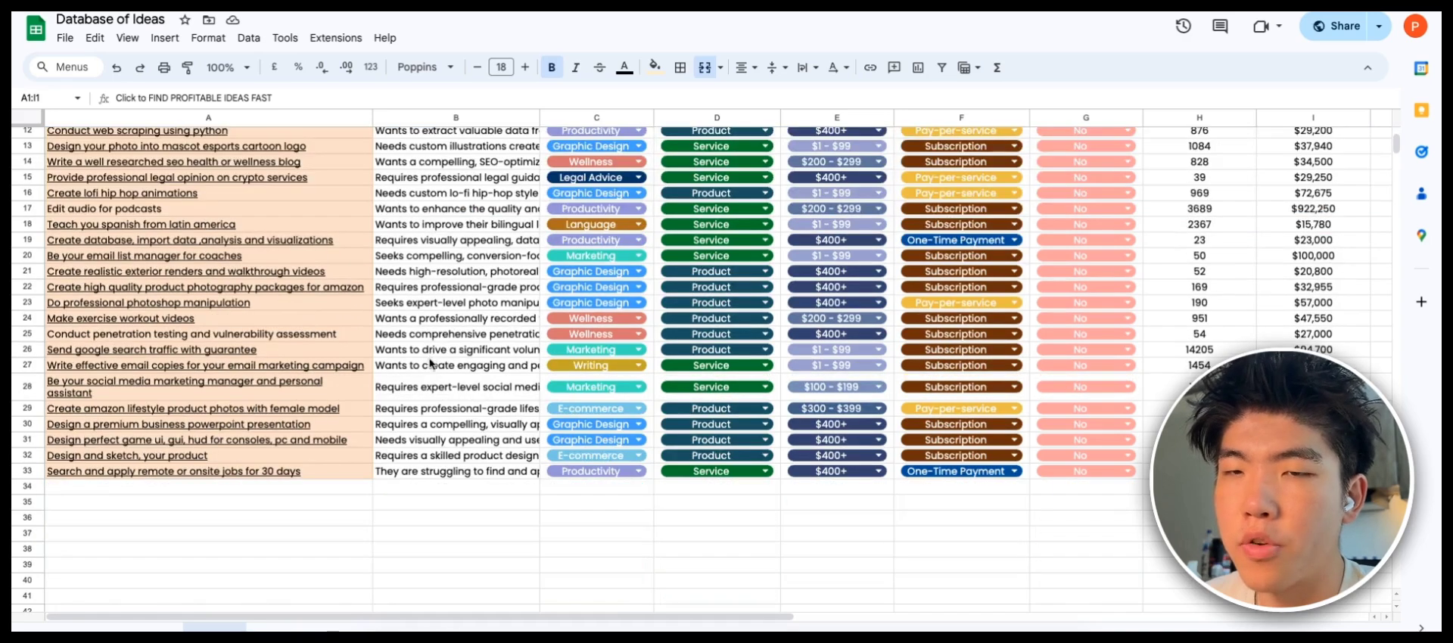
Switch back to the notebook chat and review the answer to "how do i improve my video ideas", highlighting its key takeaways
{"action": "scroll", "coordinate": [444, 296], "scroll_direction": "up", "scroll_amount": 5}
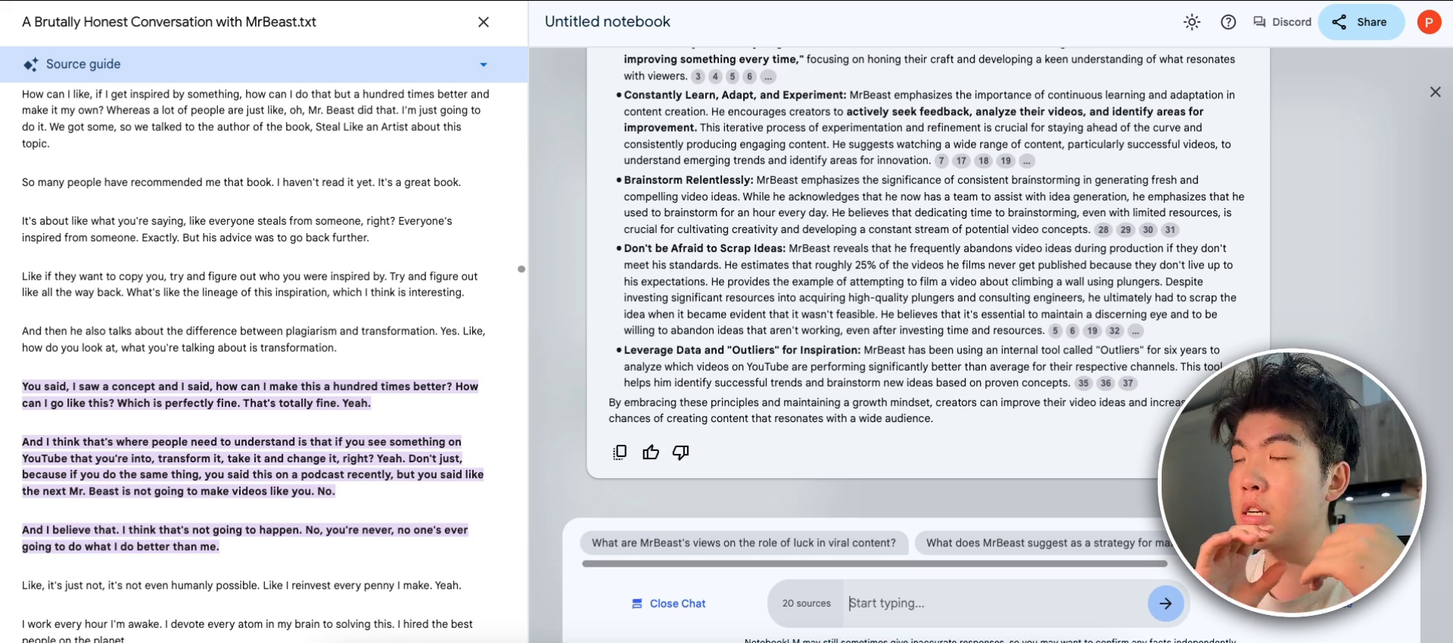
{"action": "left_click", "coordinate": [850, 603]}
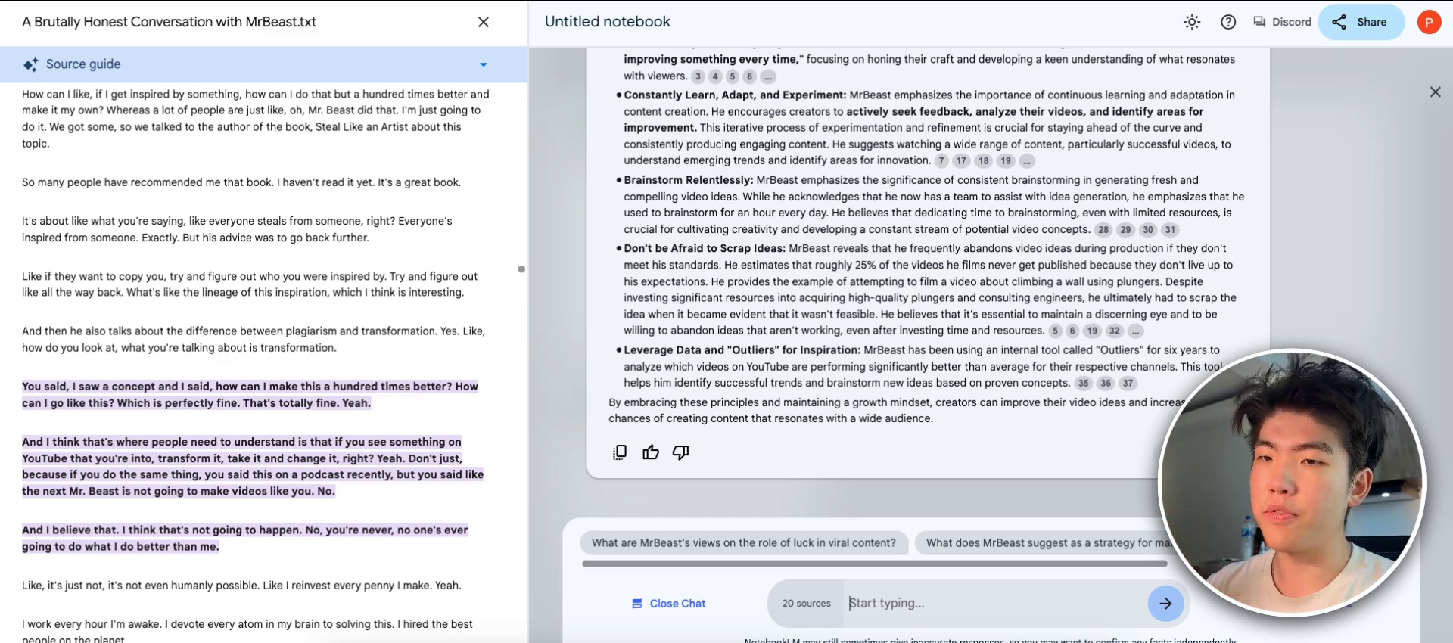
{"action": "scroll", "coordinate": [902, 328], "scroll_direction": "up", "scroll_amount": 4}
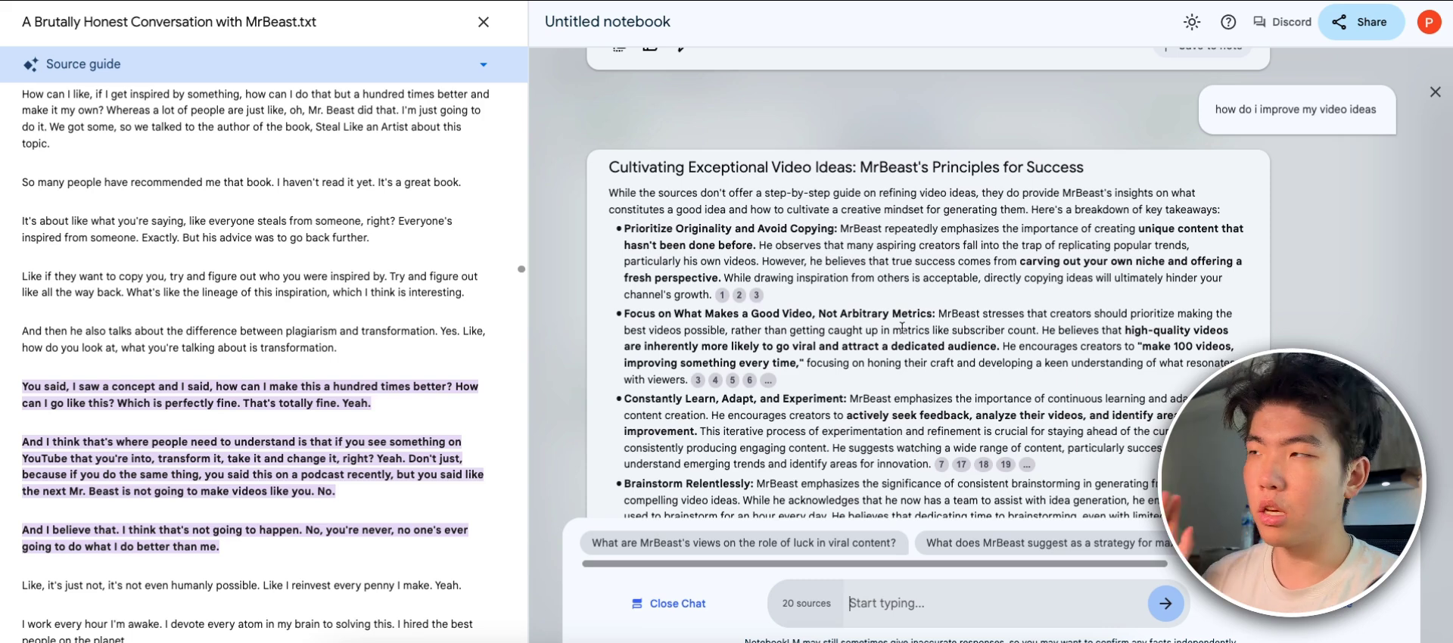
{"action": "scroll", "coordinate": [907, 324], "scroll_direction": "up", "scroll_amount": 2}
{"action": "left_click_drag", "start_coordinate": [1227, 227], "coordinate": [1315, 228]}
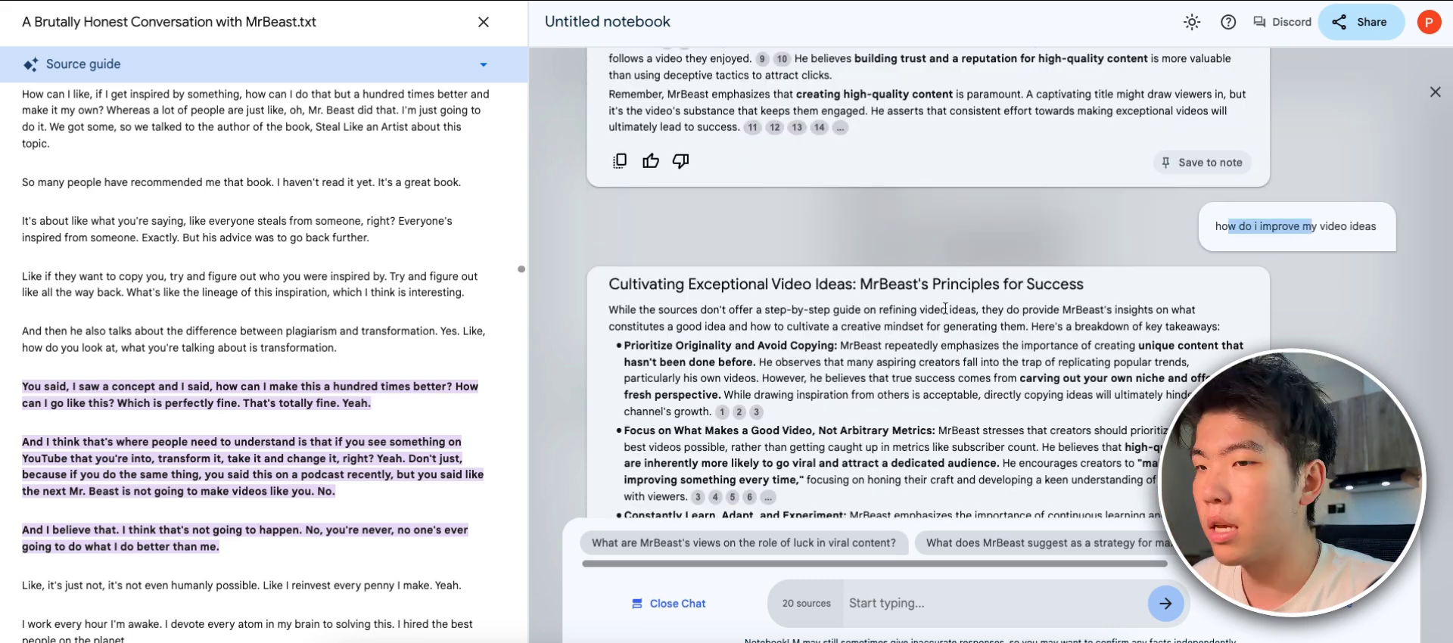
{"action": "scroll", "coordinate": [1287, 261], "scroll_direction": "down", "scroll_amount": 5}
{"action": "scroll", "coordinate": [1287, 261], "scroll_direction": "up", "scroll_amount": 3}
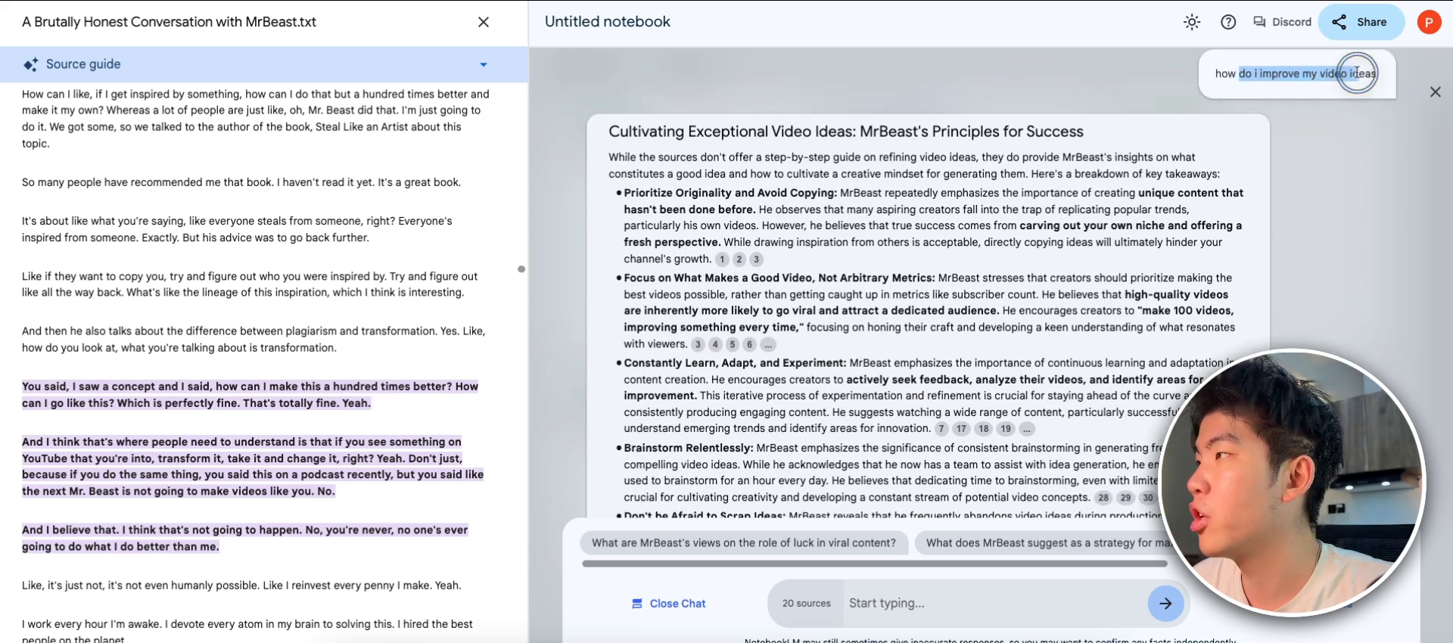
{"action": "left_click_drag", "start_coordinate": [619, 197], "coordinate": [779, 469]}
{"action": "scroll", "coordinate": [700, 316], "scroll_direction": "down", "scroll_amount": 3}
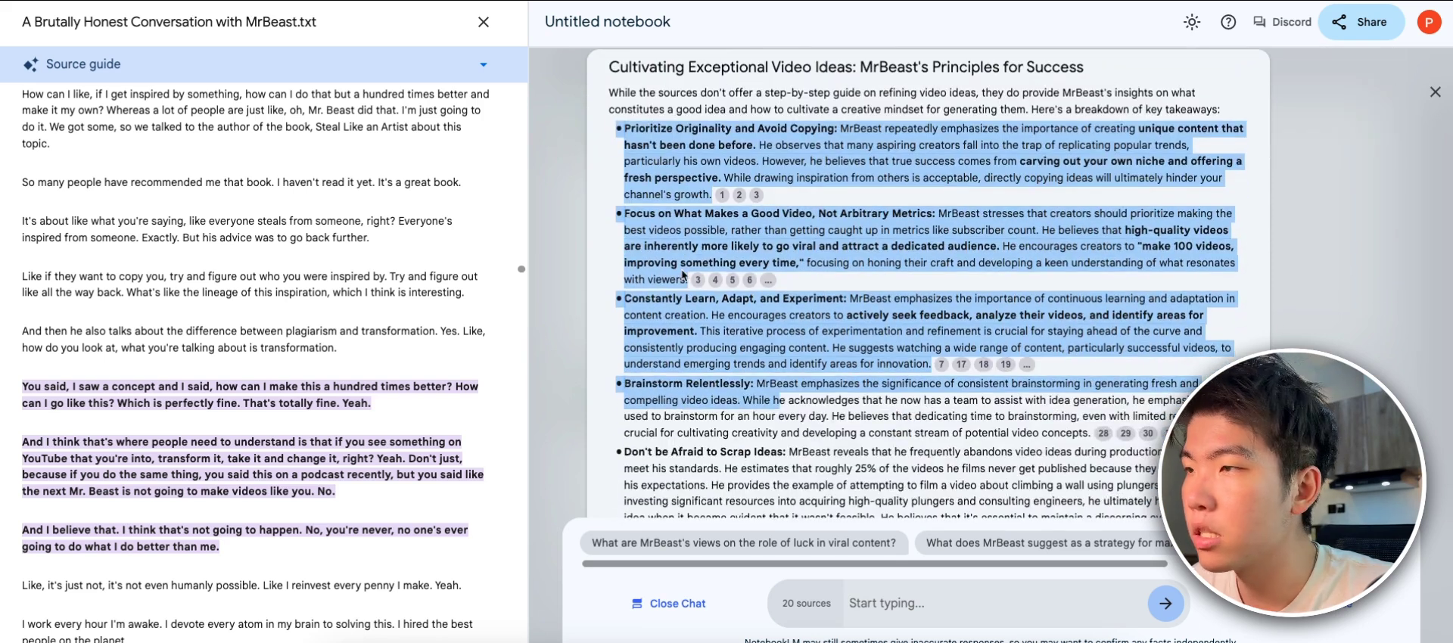
Highlight the "Brainstorm Relentlessly" point and open its citation 30 in the source transcript to compare the passage
{"action": "left_click", "coordinate": [658, 298]}
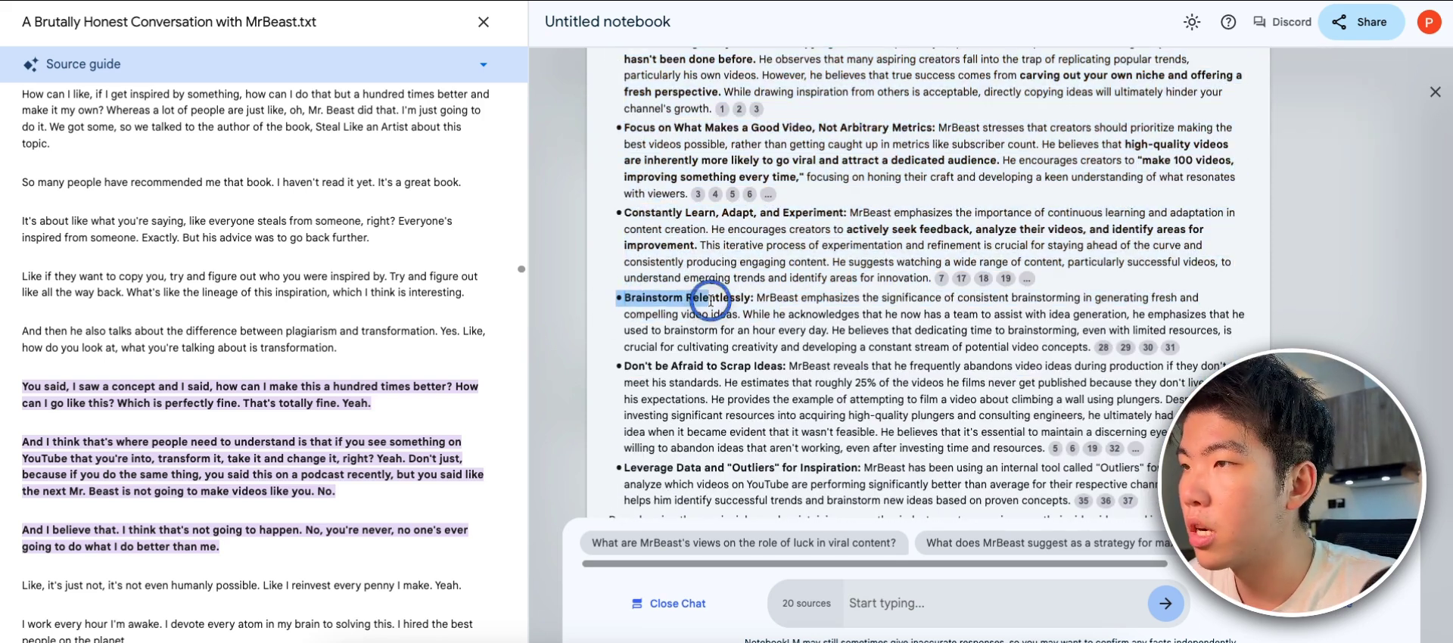
{"action": "left_click_drag", "start_coordinate": [624, 298], "coordinate": [753, 297]}
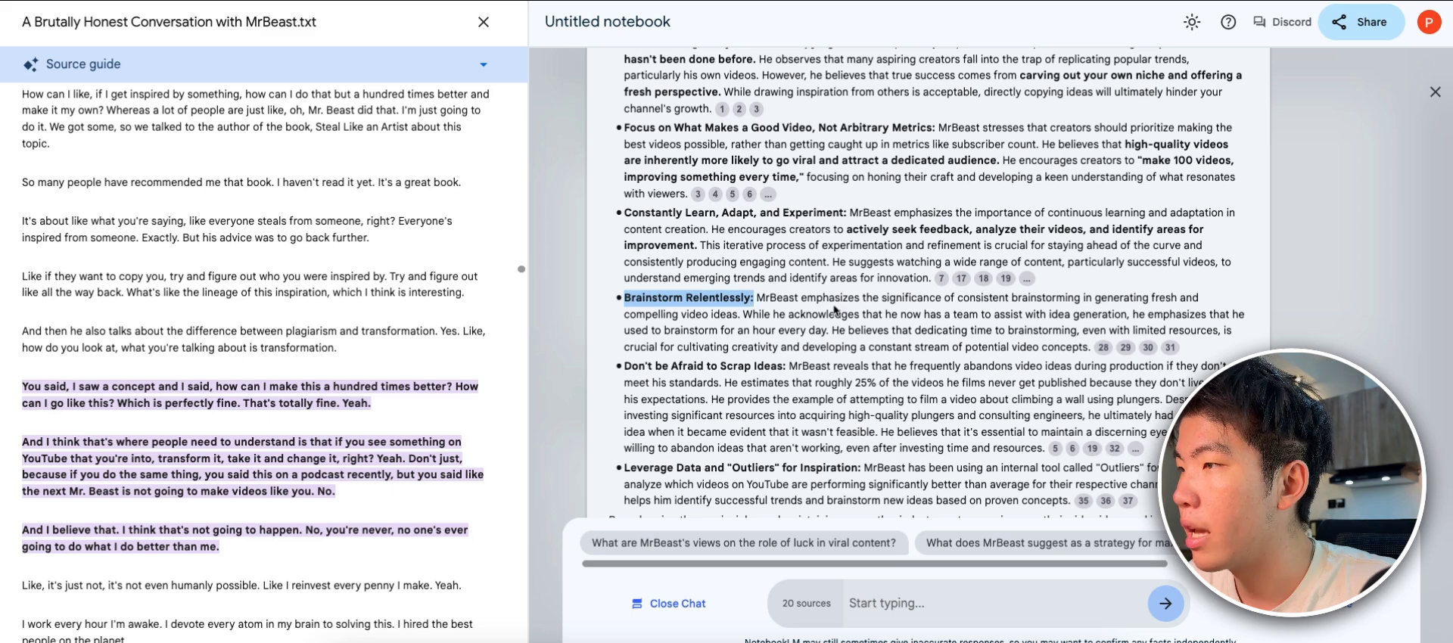
{"action": "left_click", "coordinate": [1148, 347]}
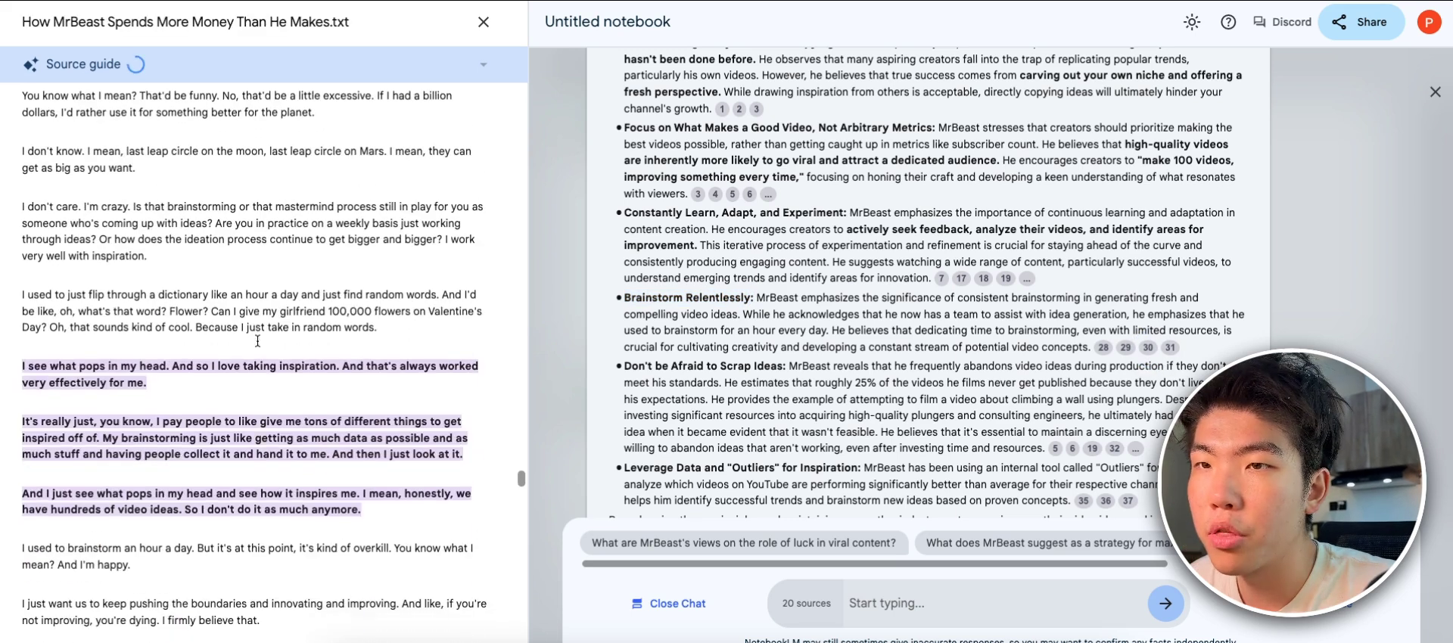
{"action": "left_click", "coordinate": [350, 367]}
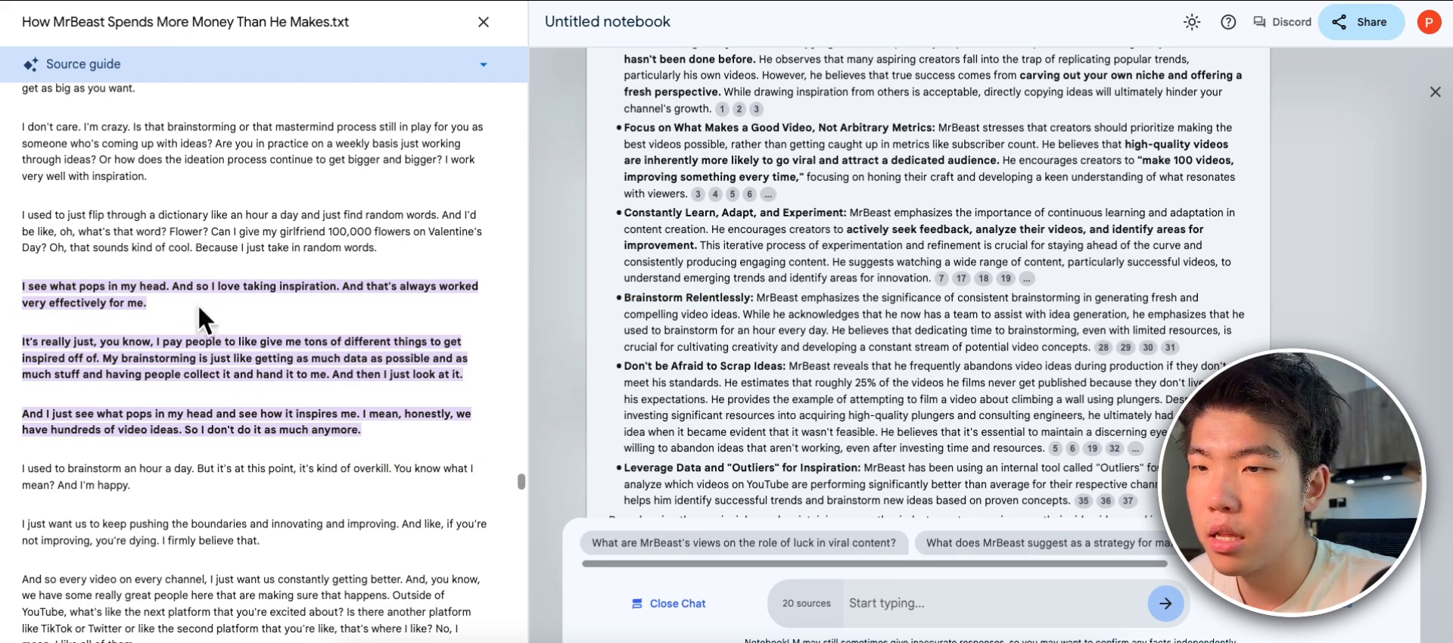
{"action": "triple_click", "coordinate": [992, 330]}
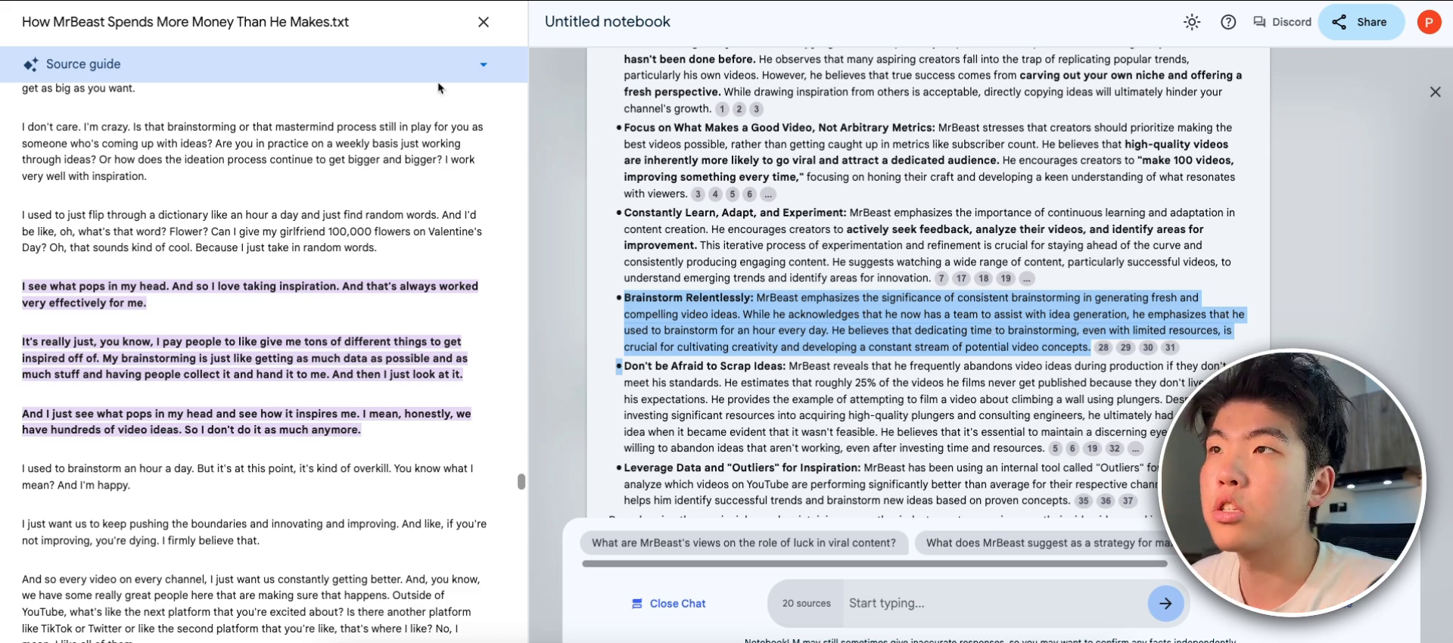
Close the source transcript and open the 20-source notebook from the notebooks overview
{"action": "left_click", "coordinate": [484, 24]}
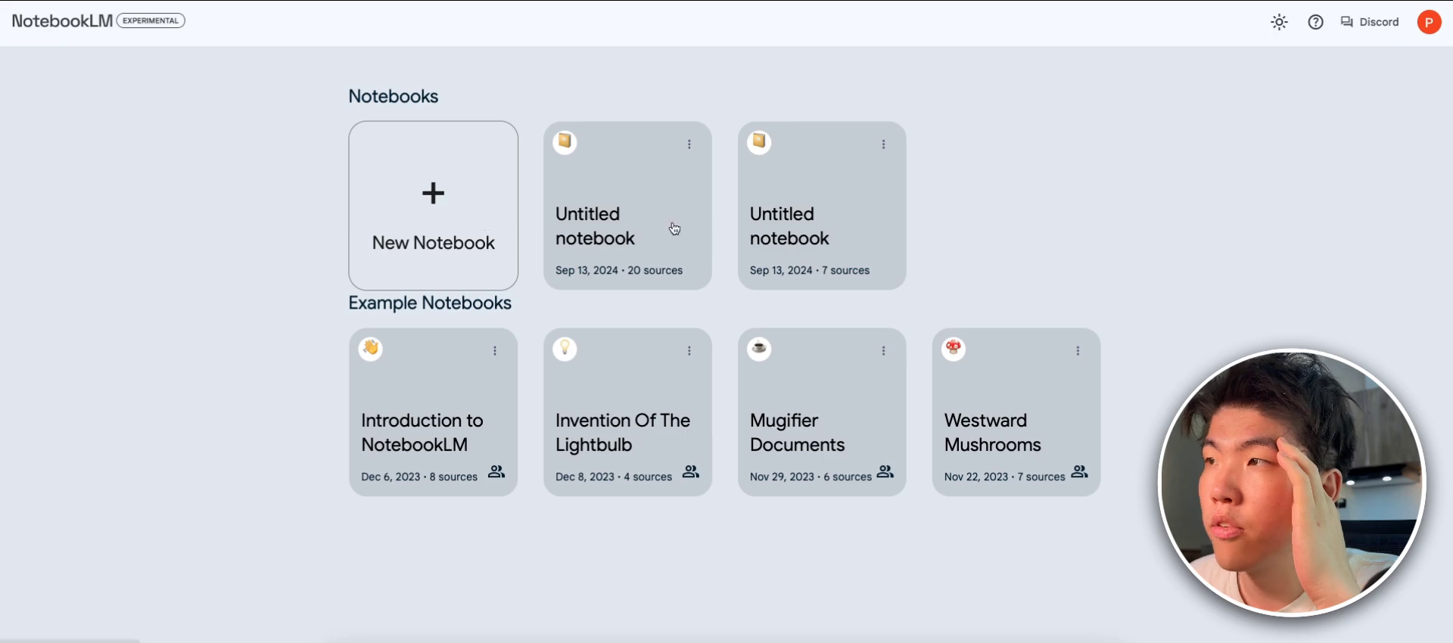
{"action": "left_click", "coordinate": [671, 227]}
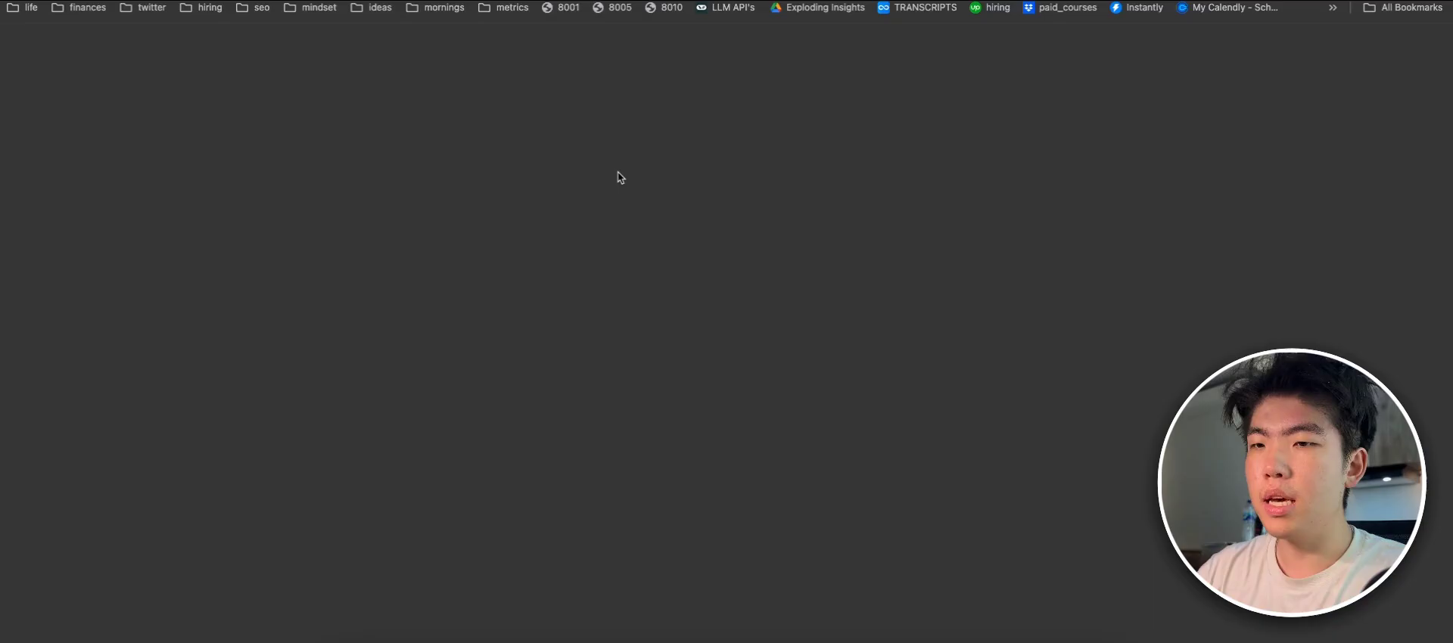
Search Google for "olipop" in a new tab and open the OLIPOP | Healthy Prebiotic Soda result
{"action": "type", "text": "ol"}
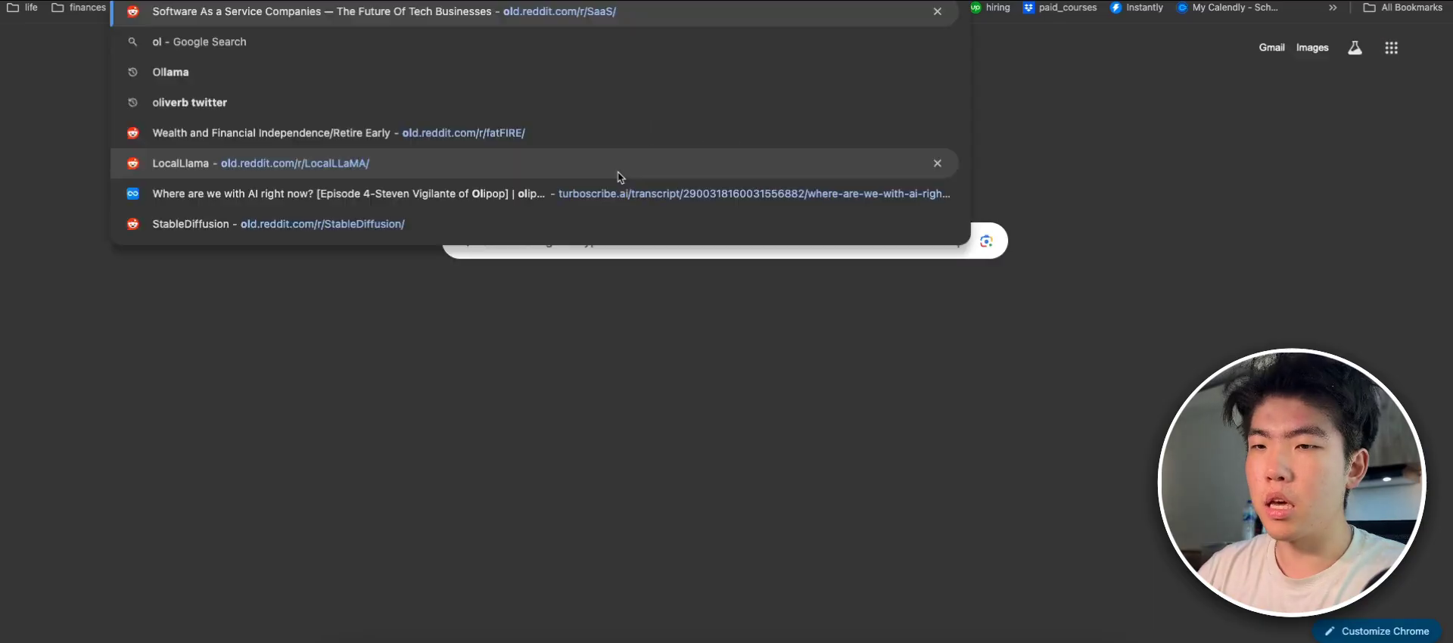
{"action": "type", "text": "ipop"}
{"action": "key", "text": "Return"}
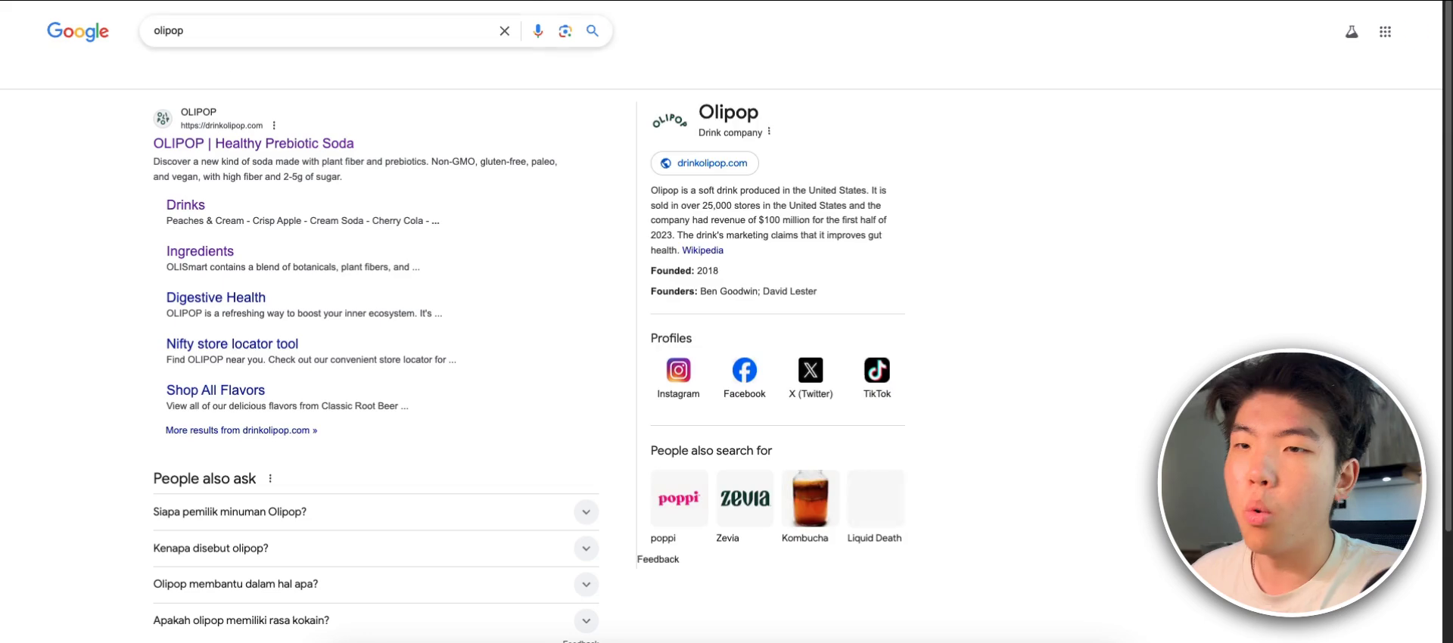
{"action": "left_click", "coordinate": [289, 145]}
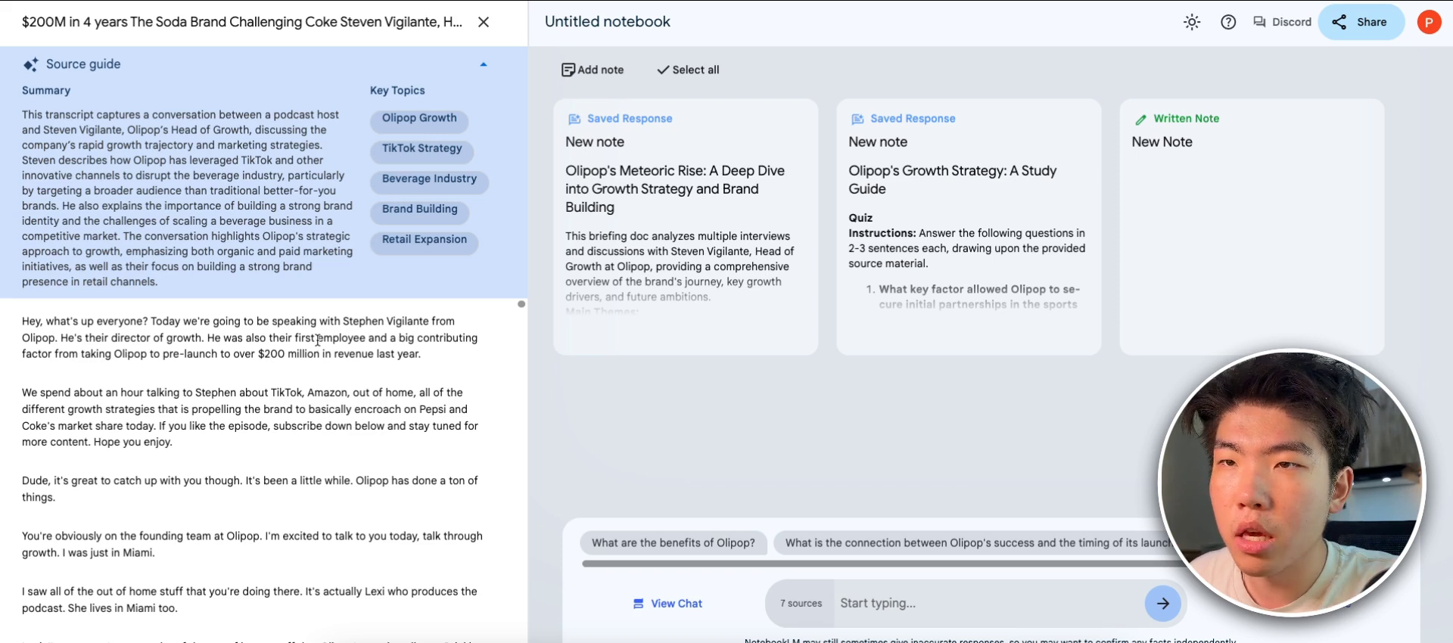
In the Olipop notebook, highlight the guest's name in the opening line of the $200M in 4 years transcript, and close the transcript
{"action": "left_click_drag", "start_coordinate": [343, 321], "coordinate": [428, 321]}
{"action": "left_click", "coordinate": [415, 323]}
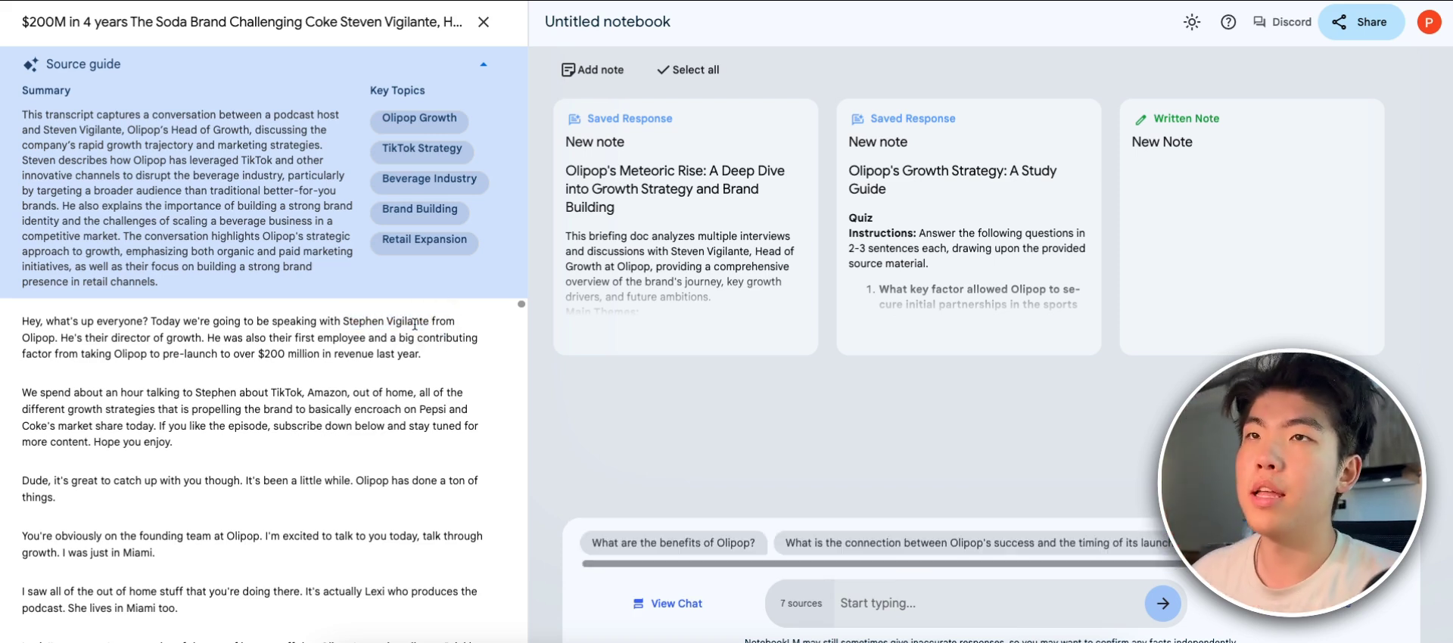
{"action": "left_click", "coordinate": [484, 23]}
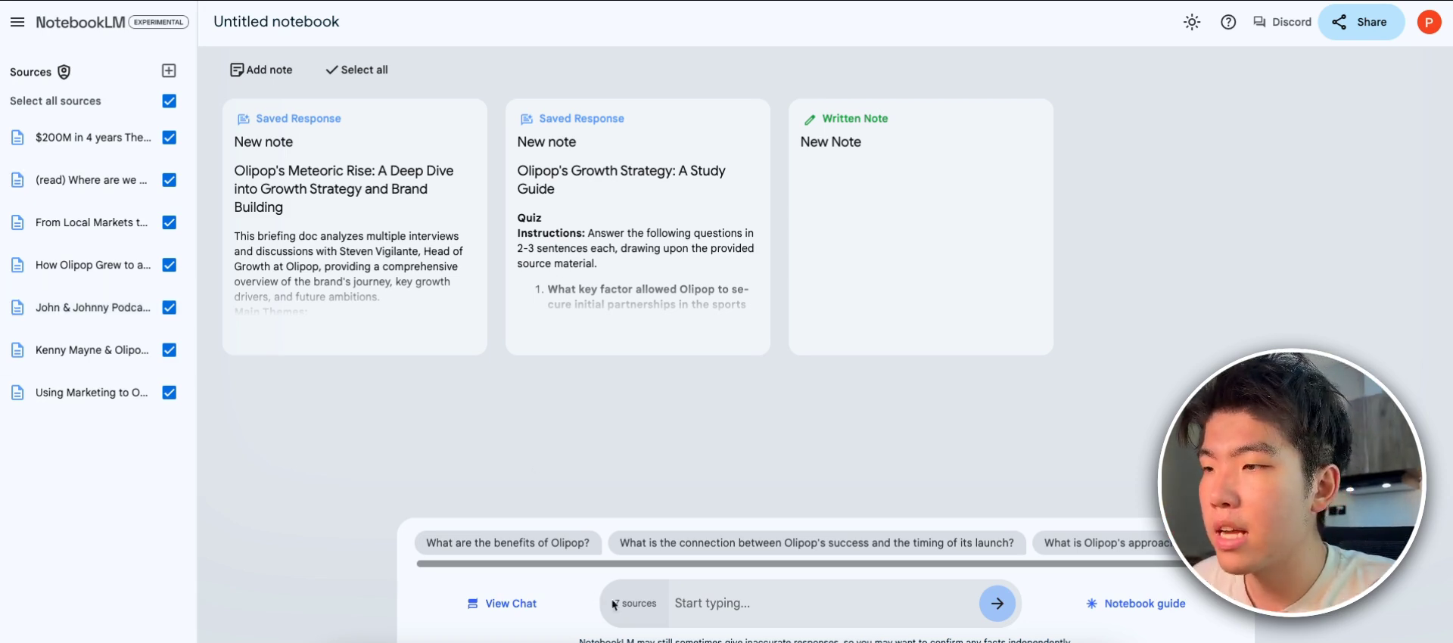
Ask the notebook chat "what did olipop do to grow so fast"
{"action": "left_click", "coordinate": [681, 603]}
{"action": "type", "text": "what did olipop d"}
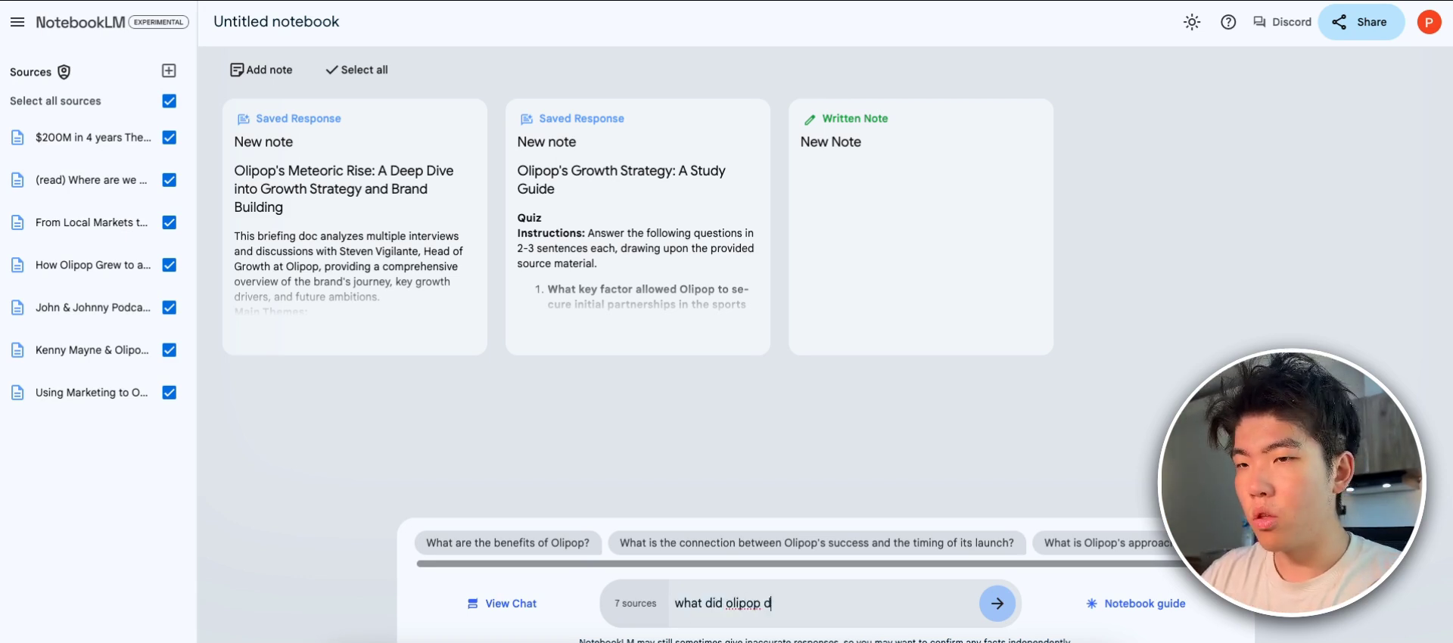
{"action": "type", "text": "o to grow so fast"}
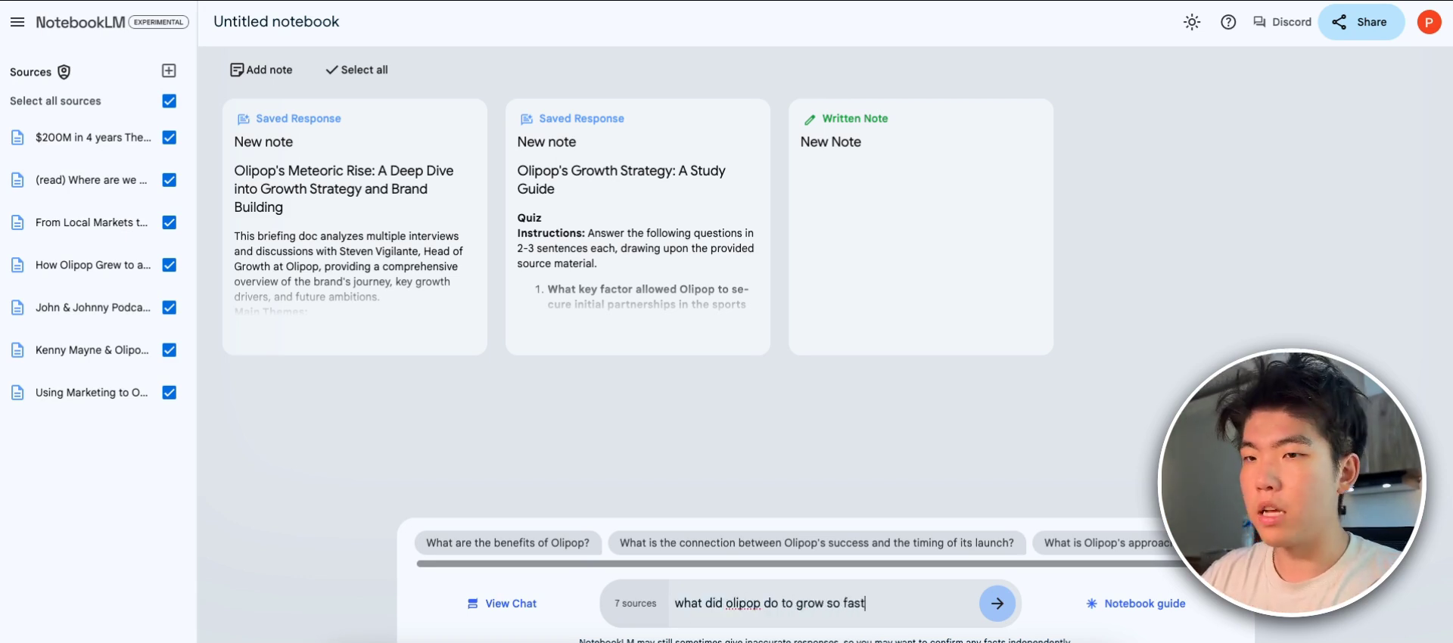
{"action": "key", "text": "Return"}
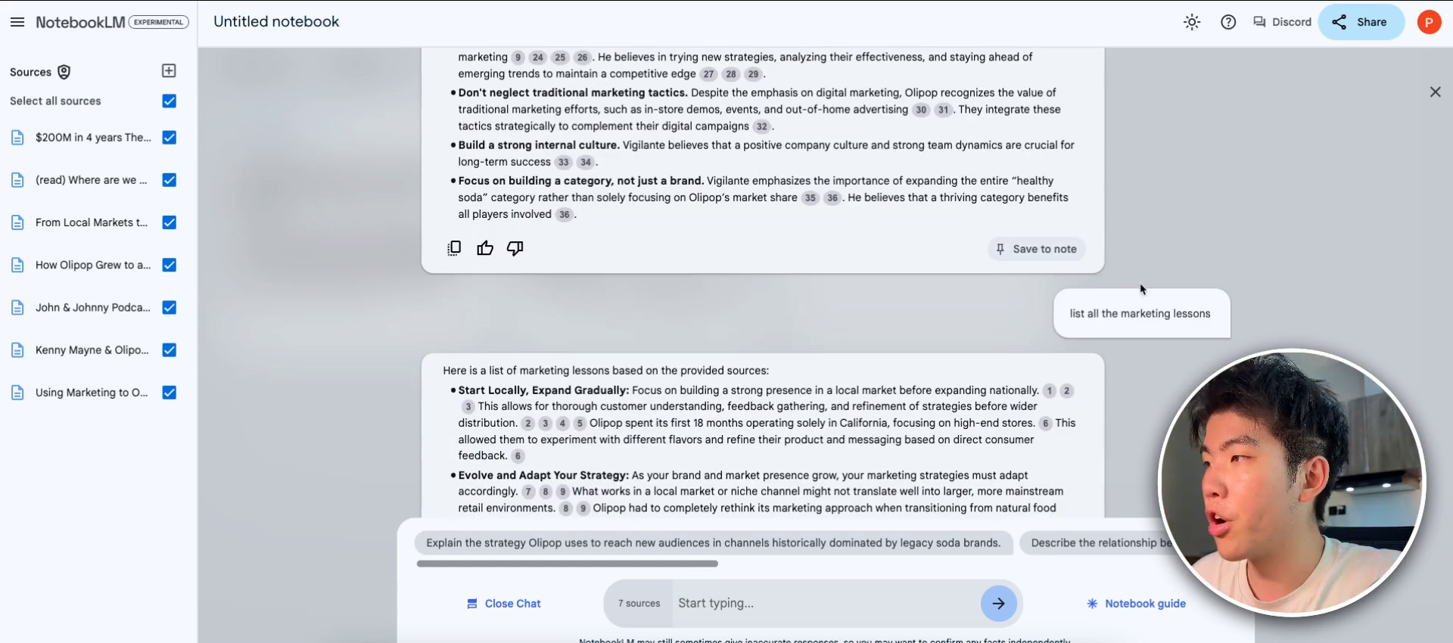
Look back through the chat at the "list all the marketing lessons" answer and highlight its first lessons
{"action": "scroll", "coordinate": [984, 307], "scroll_direction": "up", "scroll_amount": 2}
{"action": "scroll", "coordinate": [984, 309], "scroll_direction": "up", "scroll_amount": 10}
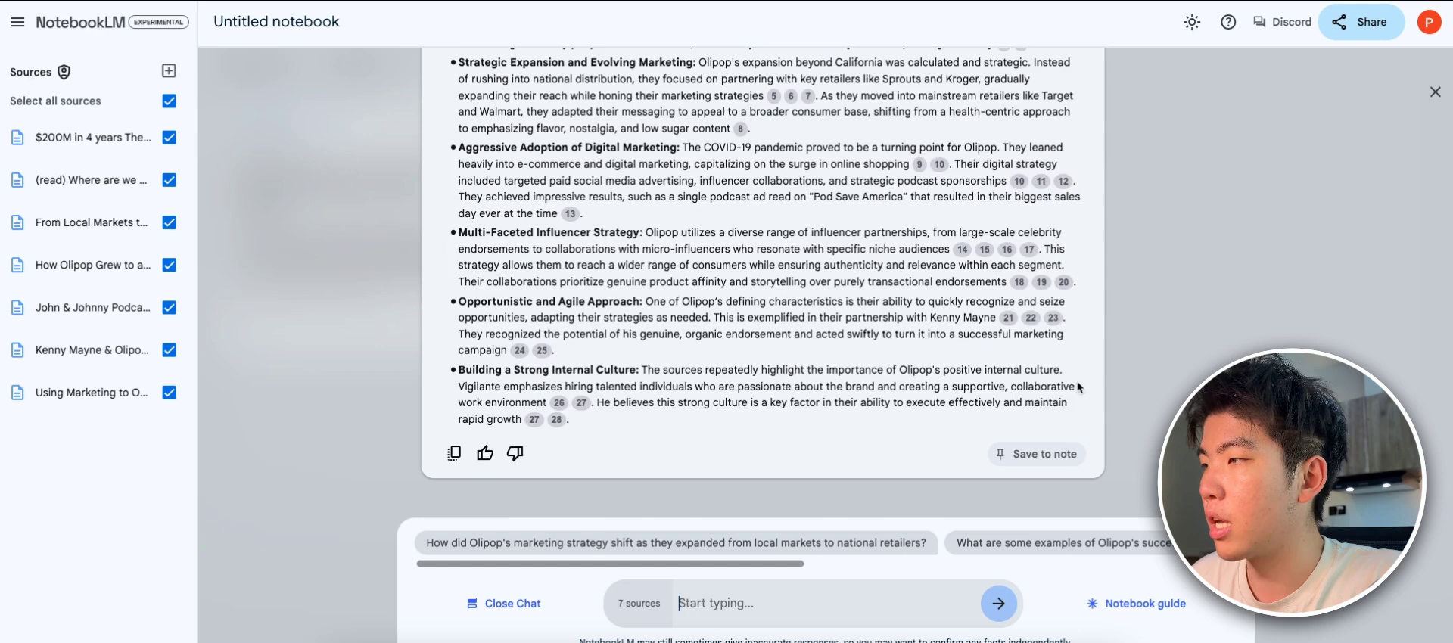
{"action": "scroll", "coordinate": [1080, 337], "scroll_direction": "down", "scroll_amount": 15}
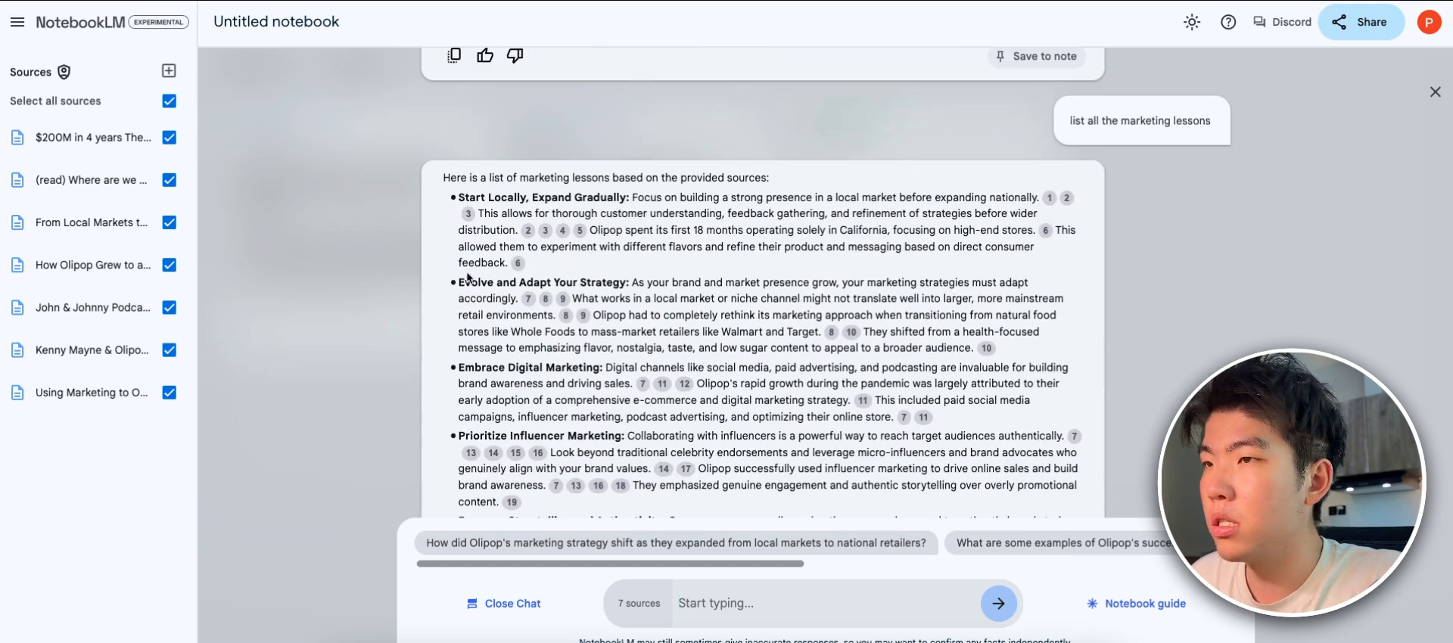
{"action": "left_click_drag", "start_coordinate": [454, 195], "coordinate": [529, 424]}
{"action": "scroll", "coordinate": [545, 303], "scroll_direction": "down", "scroll_amount": 1}
{"action": "left_click", "coordinate": [544, 219]}
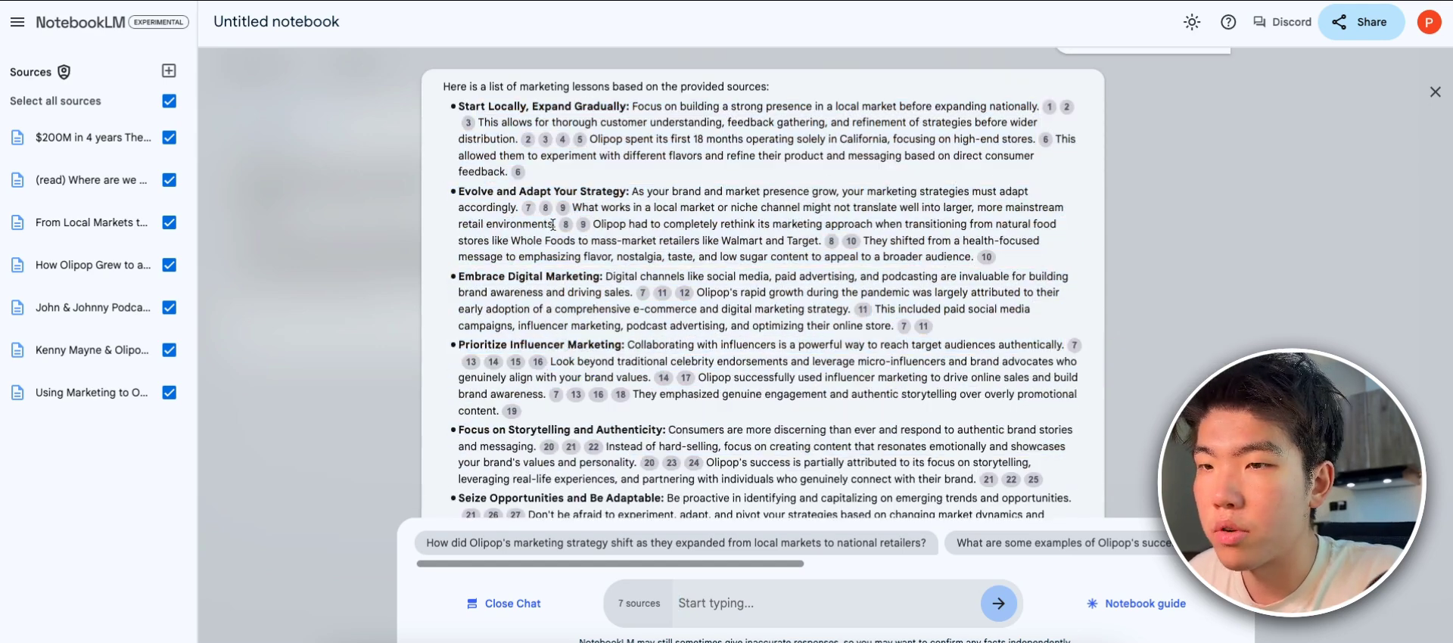
Return to the question "what did olipop do to grow so fast" and highlight it above its answer
{"action": "scroll", "coordinate": [1023, 203], "scroll_direction": "down", "scroll_amount": 10}
{"action": "left_click_drag", "start_coordinate": [1023, 203], "coordinate": [1183, 193]}
{"action": "scroll", "coordinate": [1183, 193], "scroll_direction": "down", "scroll_amount": 1}
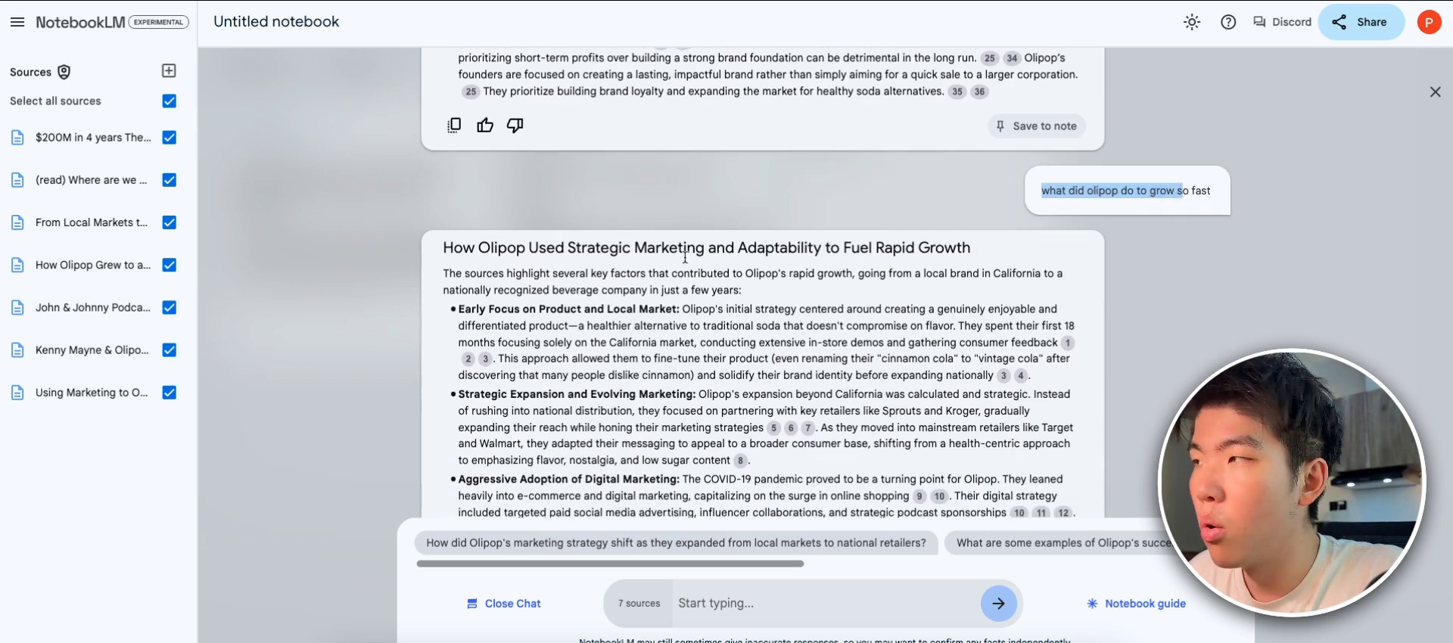
{"action": "left_click", "coordinate": [1073, 170]}
{"action": "triple_click", "coordinate": [1100, 171]}
{"action": "scroll", "coordinate": [726, 186], "scroll_direction": "down", "scroll_amount": 1}
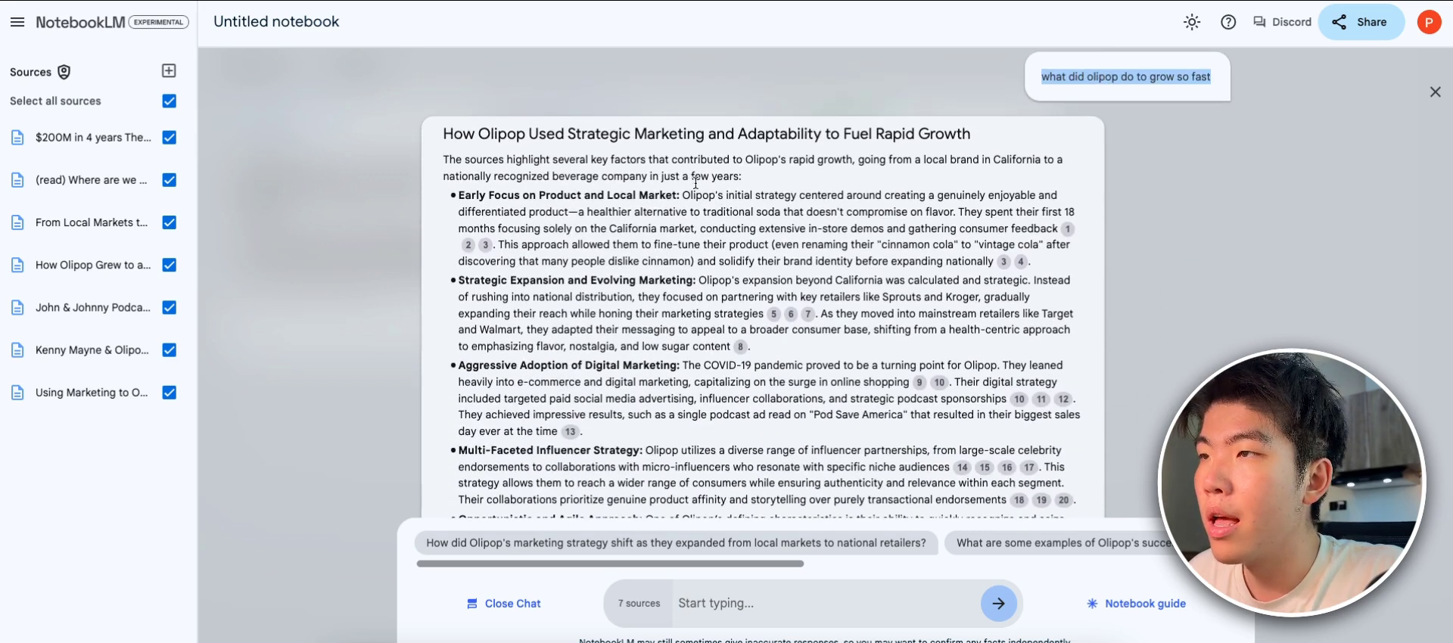
Highlight the answer's points on early local market focus and strategic expansion, and read through the remaining growth factors
{"action": "left_click_drag", "start_coordinate": [460, 195], "coordinate": [674, 197]}
{"action": "left_click", "coordinate": [461, 281]}
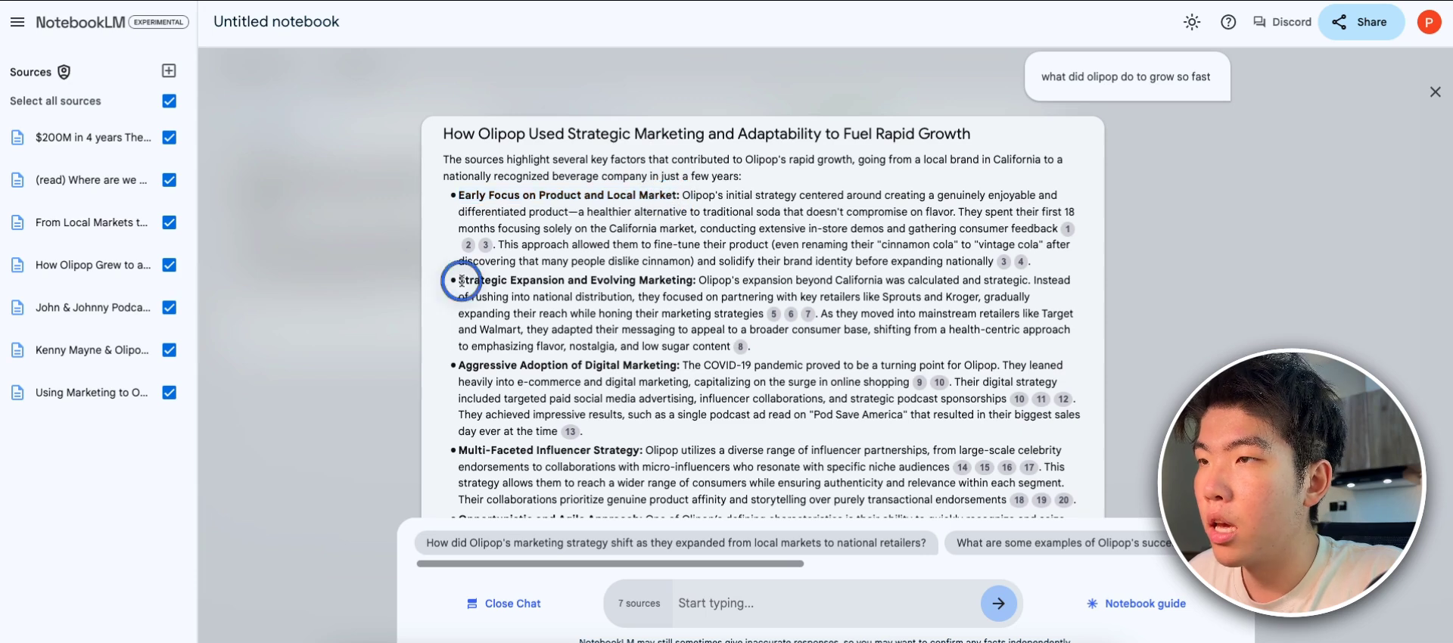
{"action": "left_click_drag", "start_coordinate": [543, 281], "coordinate": [691, 279]}
{"action": "left_click_drag", "start_coordinate": [748, 346], "coordinate": [456, 198]}
{"action": "scroll", "coordinate": [639, 264], "scroll_direction": "down", "scroll_amount": 3}
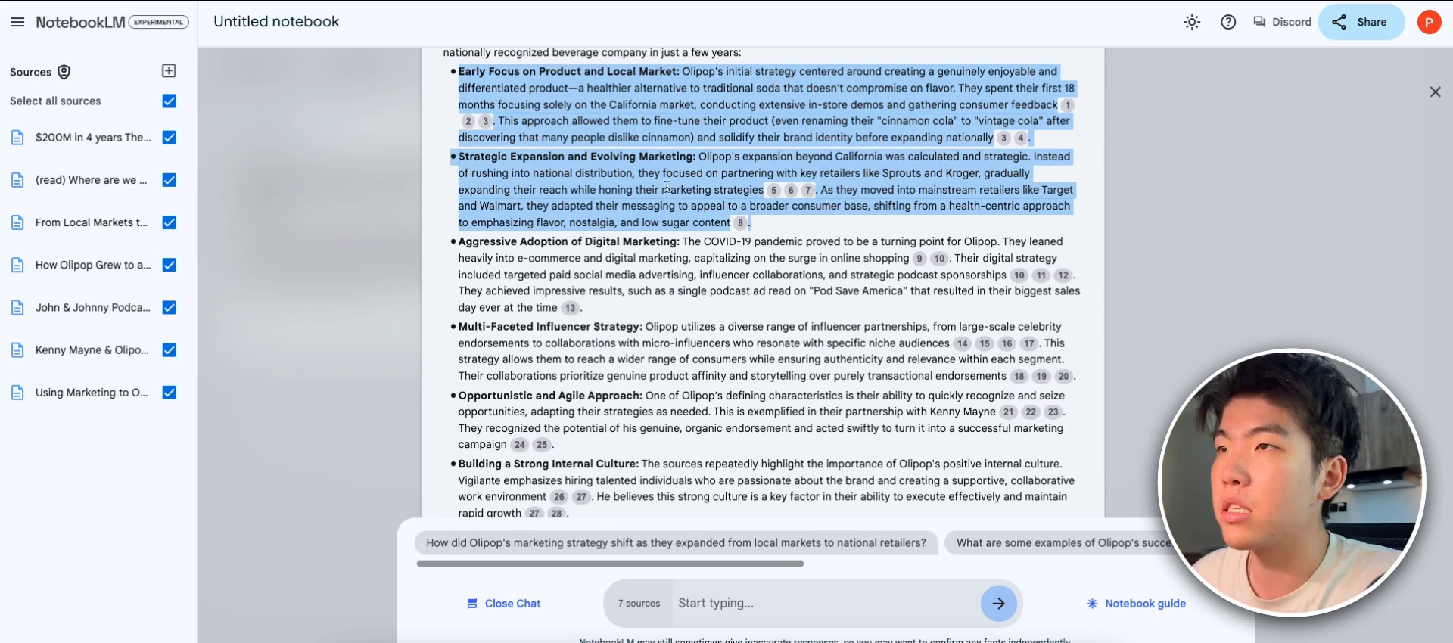
Send the suggested question on Olipop's marketing strategy shift, the follow-up "give more examples of how they did this", and the Early Focus paragraph
{"action": "left_click", "coordinate": [676, 543]}
{"action": "type", "text": "give more examples of"}
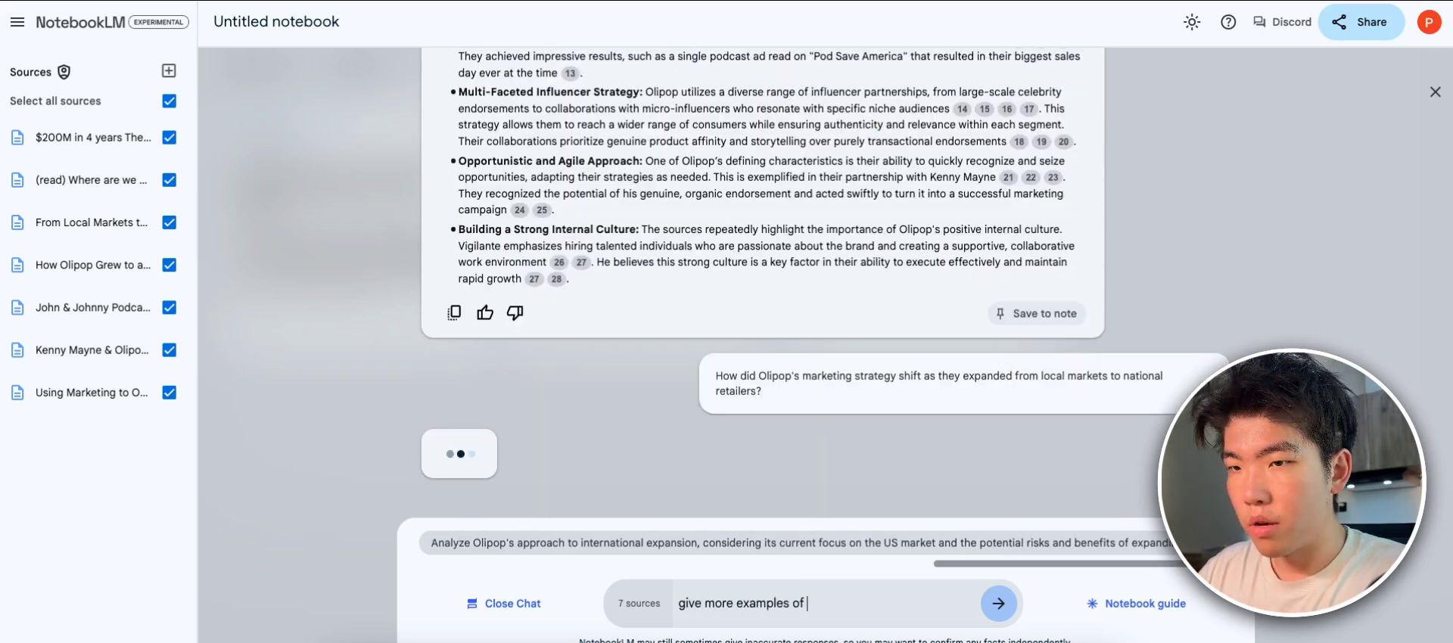
{"action": "type", "text": " how they did this"}
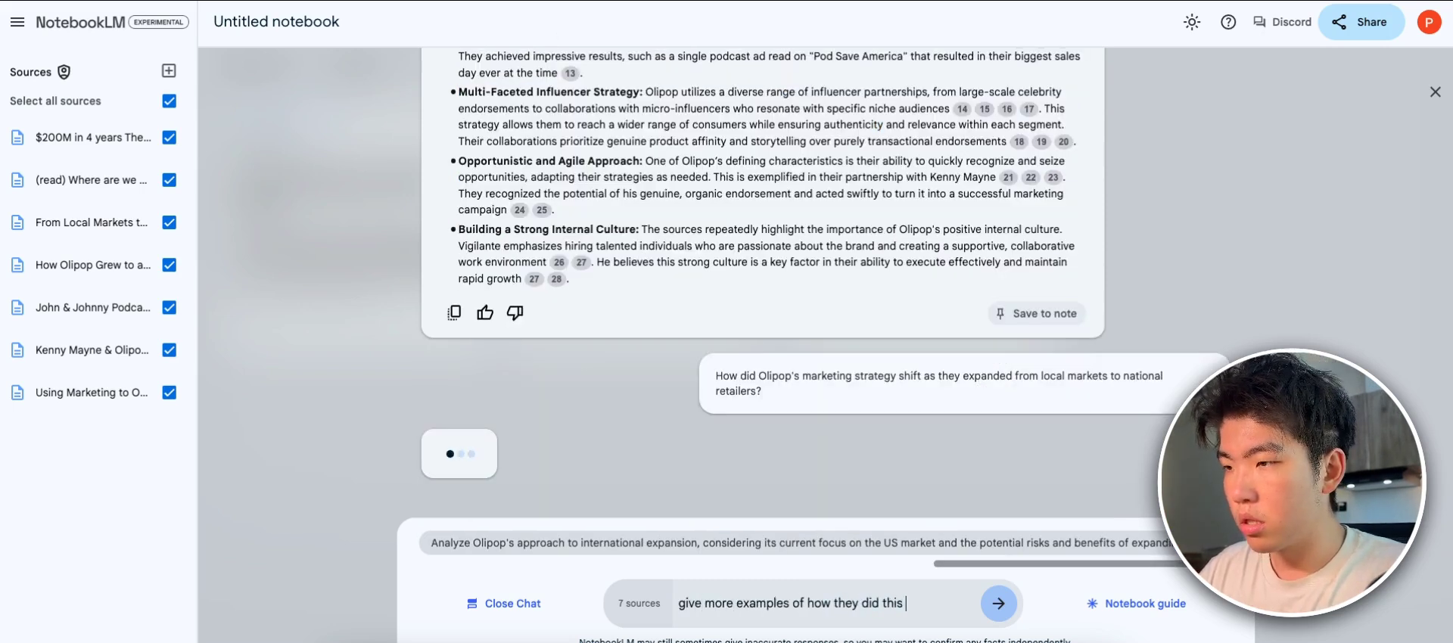
{"action": "key", "text": "Return"}
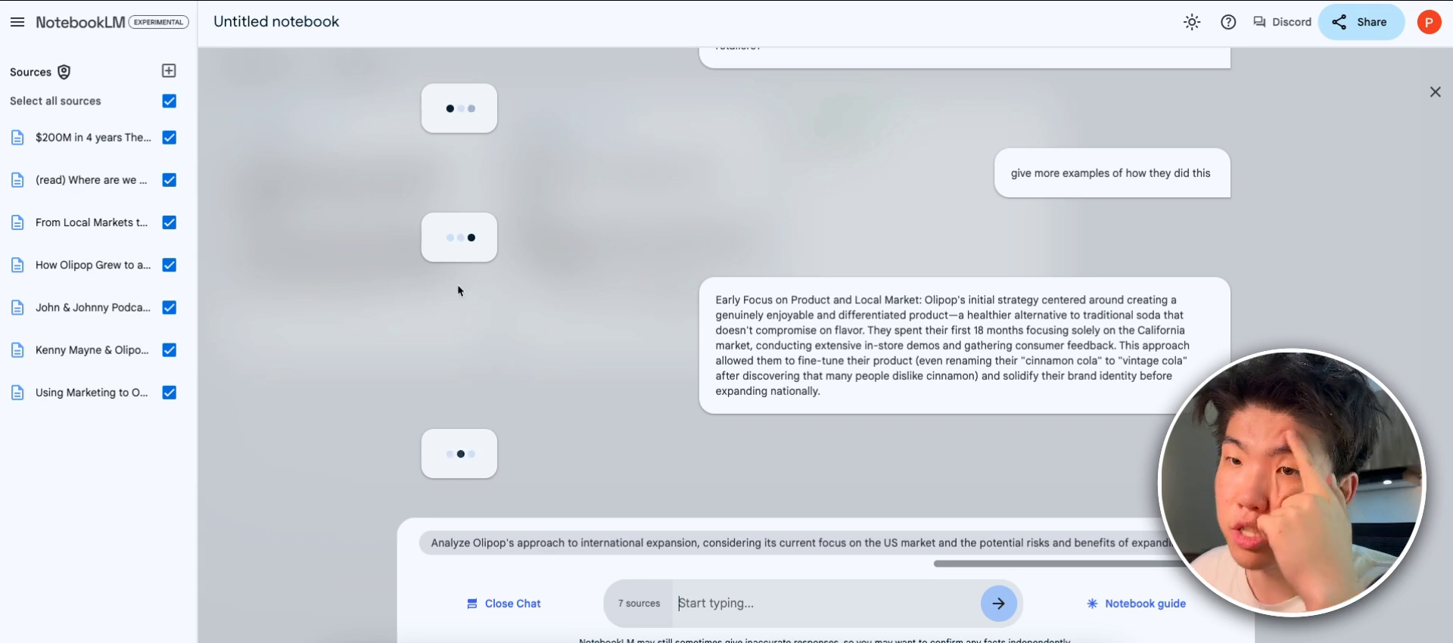
Review the reply on product focus and local market testing, highlighting its heading and comparing it with the Early Focus paragraph sent
{"action": "triple_click", "coordinate": [757, 321]}
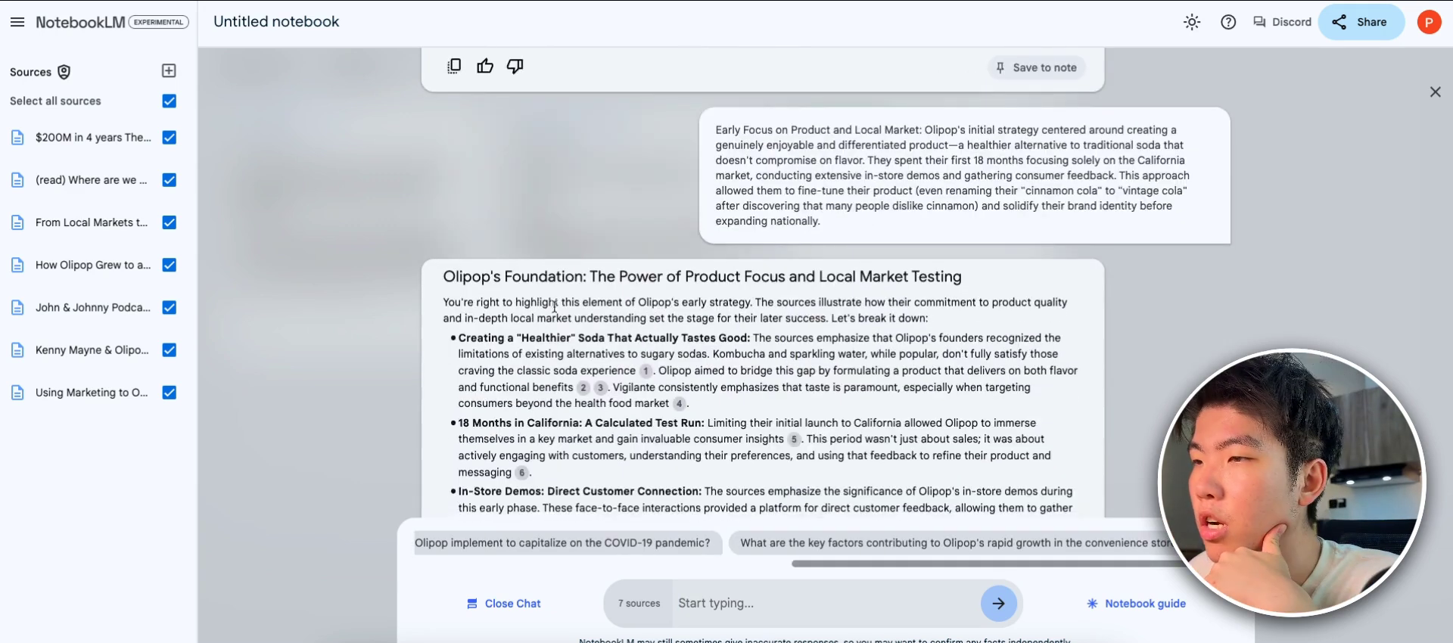
{"action": "left_click_drag", "start_coordinate": [964, 176], "coordinate": [720, 176]}
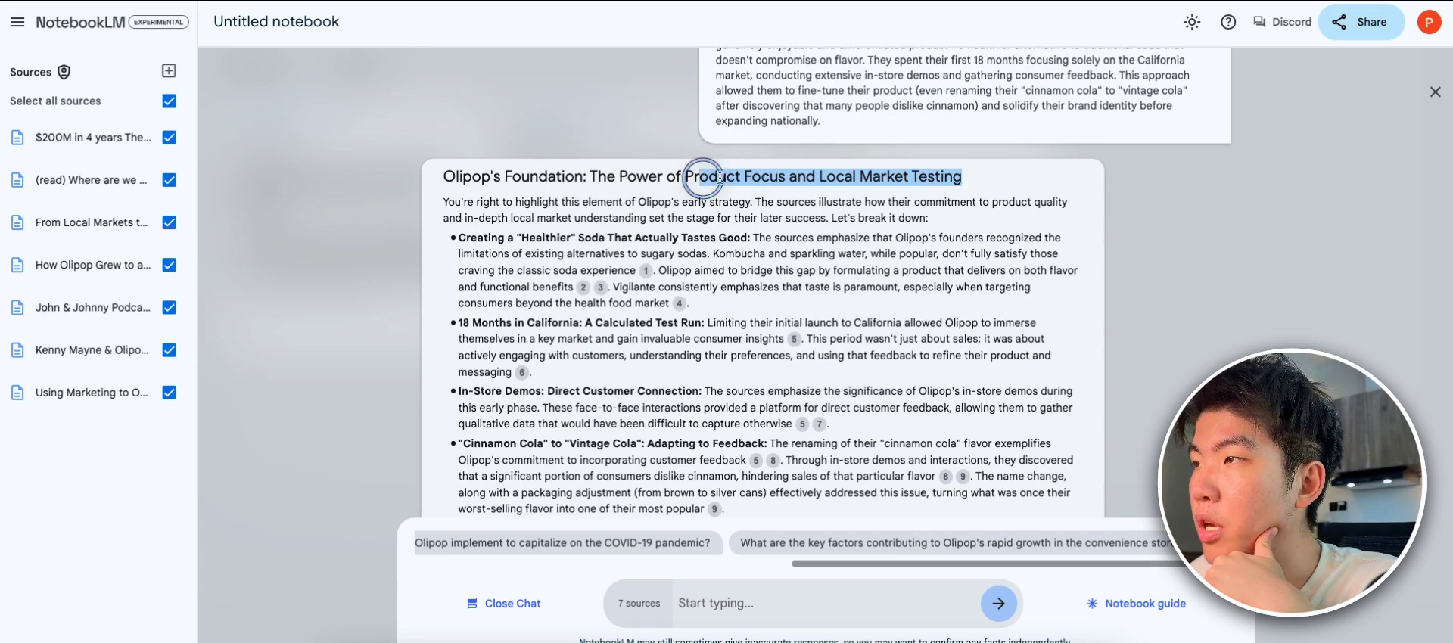
{"action": "triple_click", "coordinate": [720, 176]}
{"action": "scroll", "coordinate": [817, 172], "scroll_direction": "up", "scroll_amount": 2}
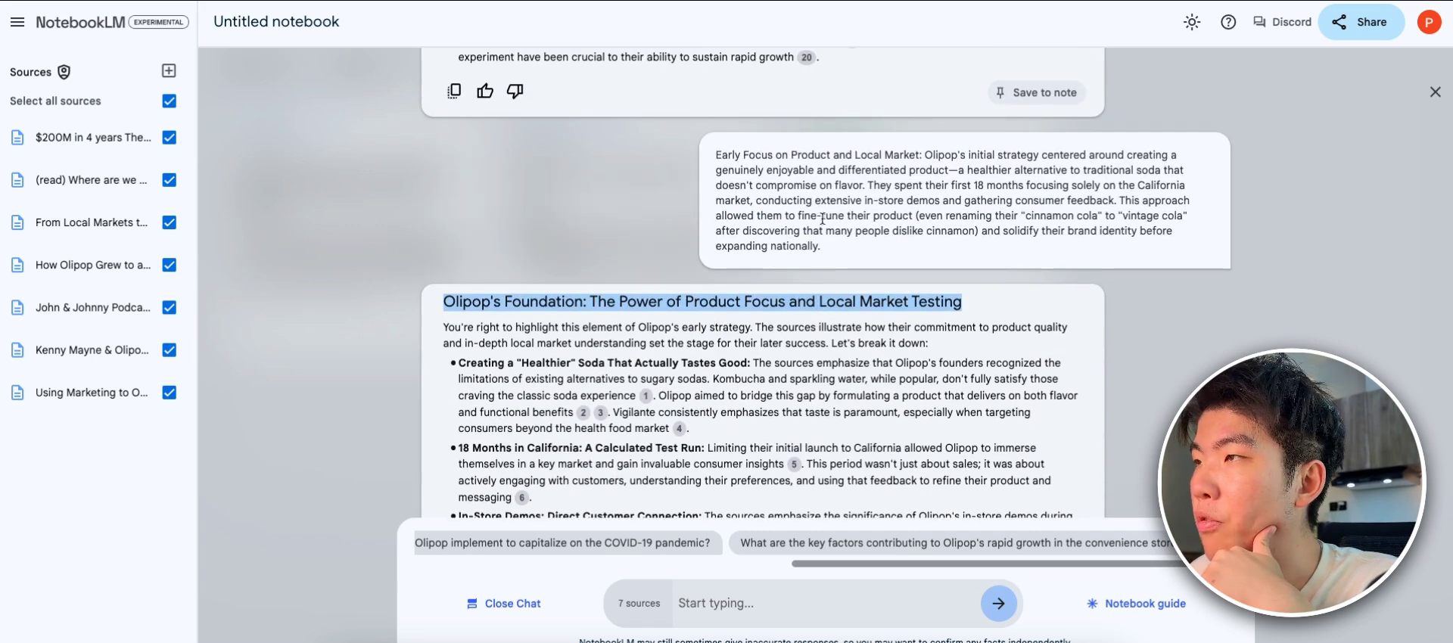
{"action": "scroll", "coordinate": [560, 294], "scroll_direction": "down", "scroll_amount": 2}
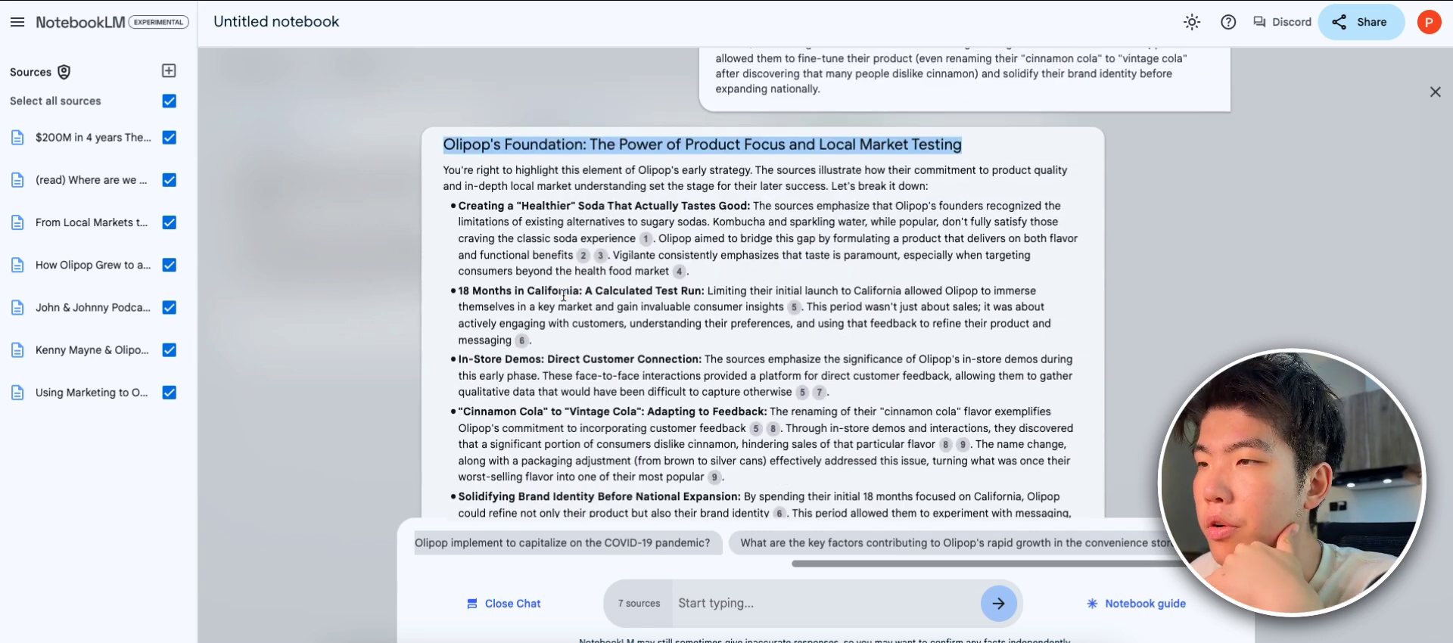
Review the reply's remaining points, highlighting the headings on 18 months in California, in-store demos, and "Cinnamon Cola" to "Vintage Cola"
{"action": "triple_click", "coordinate": [465, 291]}
{"action": "left_click", "coordinate": [463, 290]}
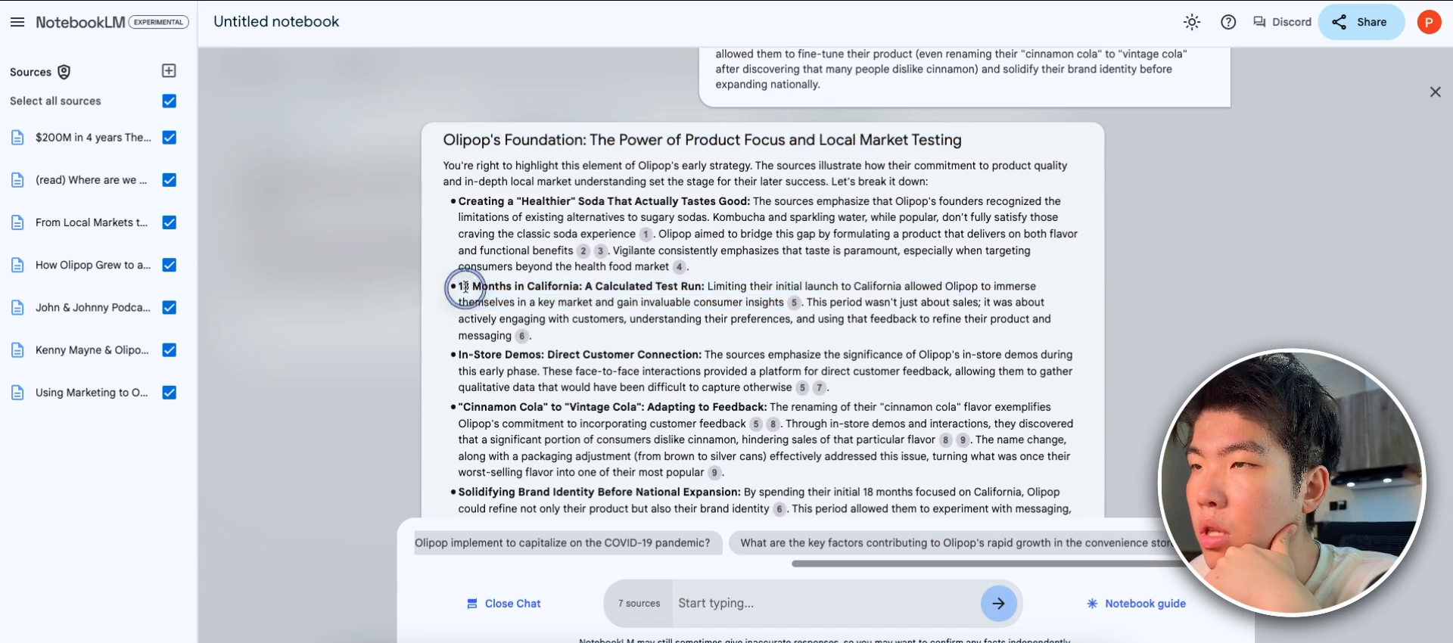
{"action": "left_click_drag", "start_coordinate": [463, 288], "coordinate": [636, 287]}
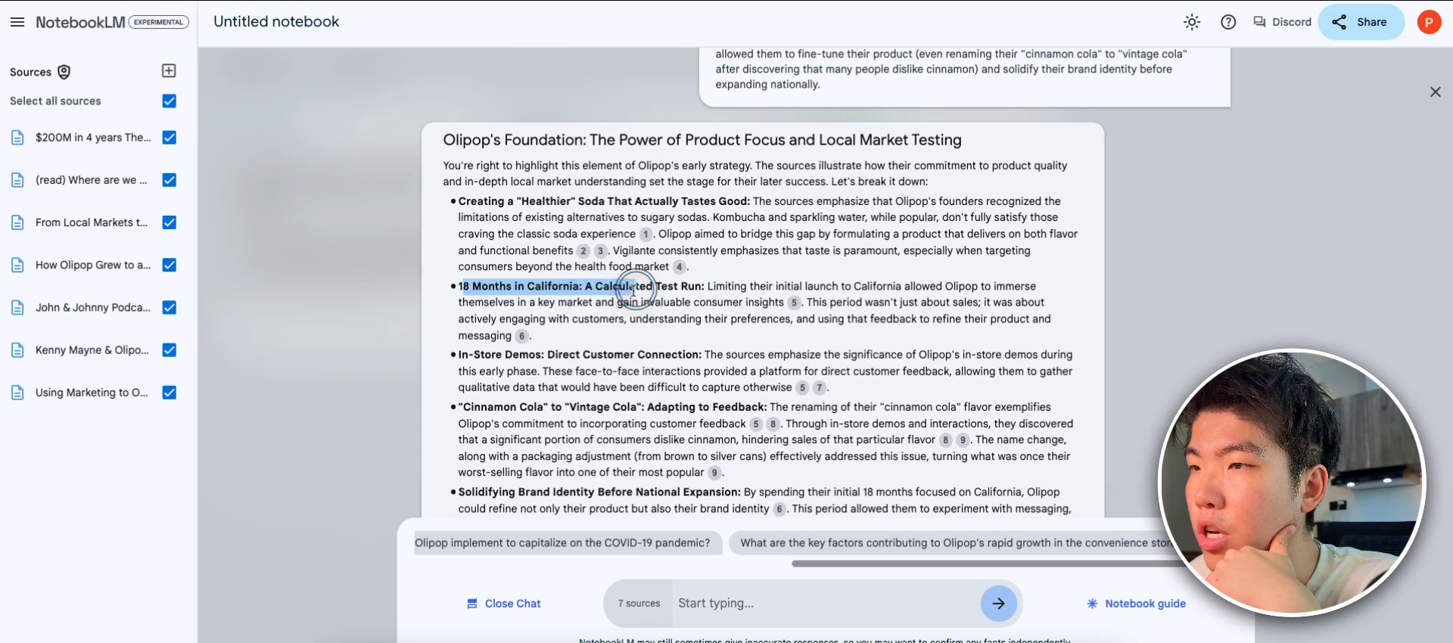
{"action": "scroll", "coordinate": [458, 295], "scroll_direction": "down", "scroll_amount": 2}
{"action": "left_click_drag", "start_coordinate": [462, 231], "coordinate": [538, 231]}
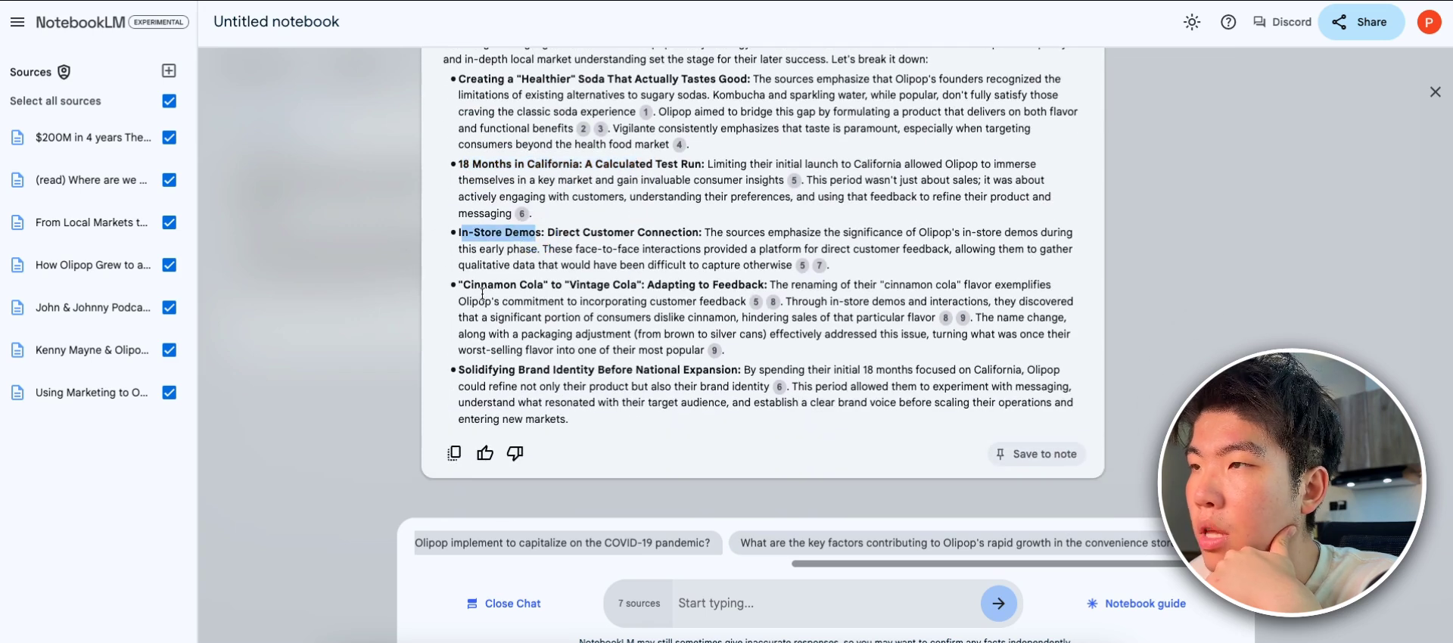
{"action": "left_click_drag", "start_coordinate": [481, 286], "coordinate": [725, 286]}
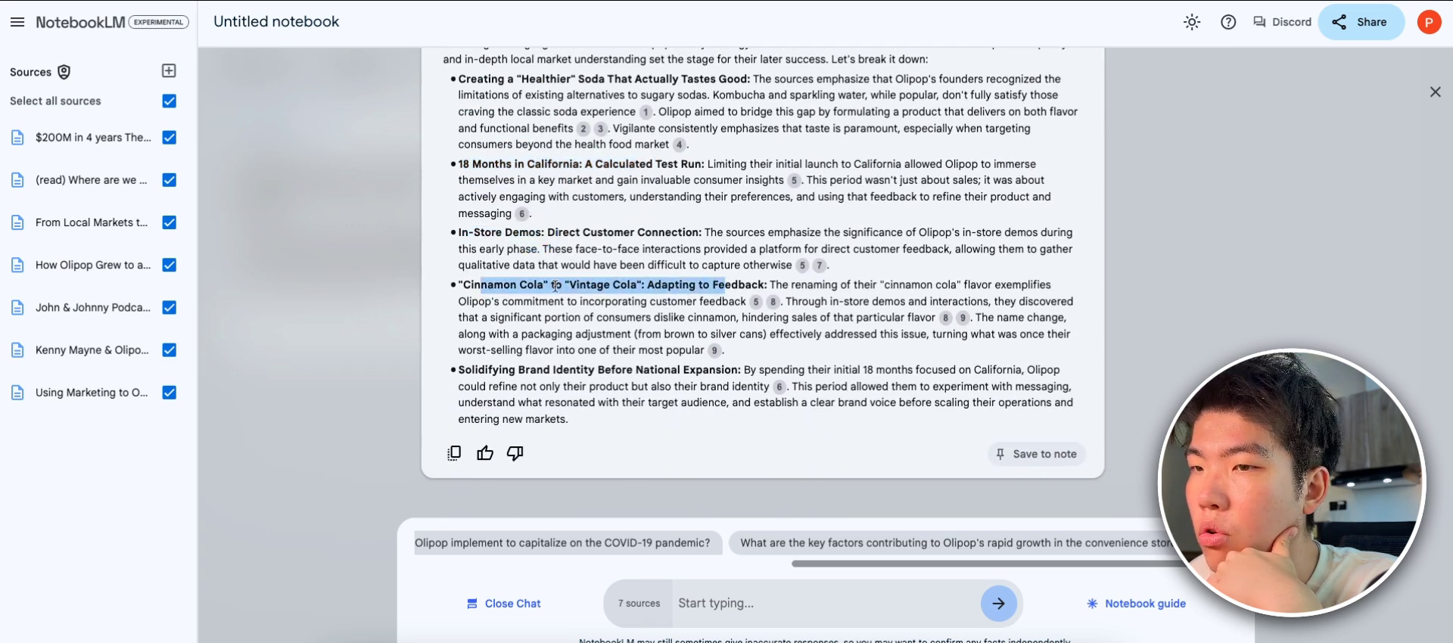
{"action": "scroll", "coordinate": [704, 312], "scroll_direction": "up", "scroll_amount": 3}
{"action": "scroll", "coordinate": [704, 313], "scroll_direction": "down", "scroll_amount": 3}
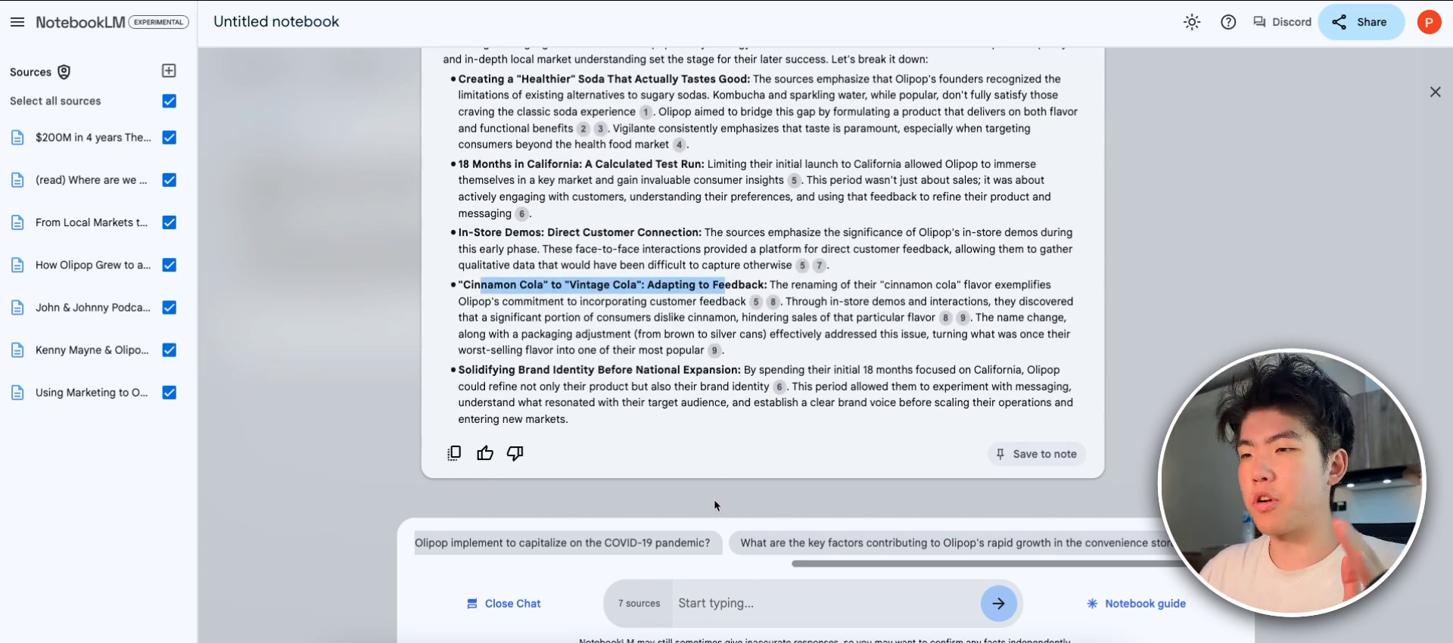
Open the Exploding Insights website in a new browser tab, copy all of its page text, and return to the notebook
{"action": "key", "text": "super+t"}
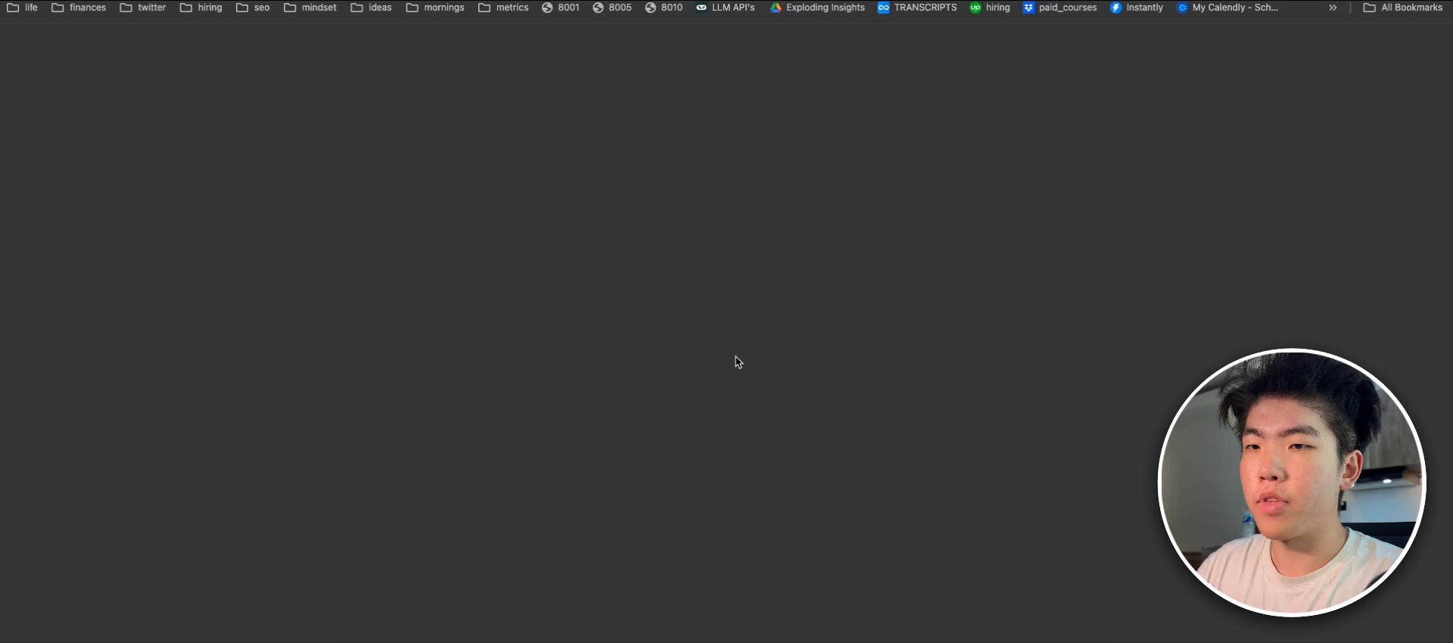
{"action": "type", "text": "exploding"}
{"action": "key", "text": "Return"}
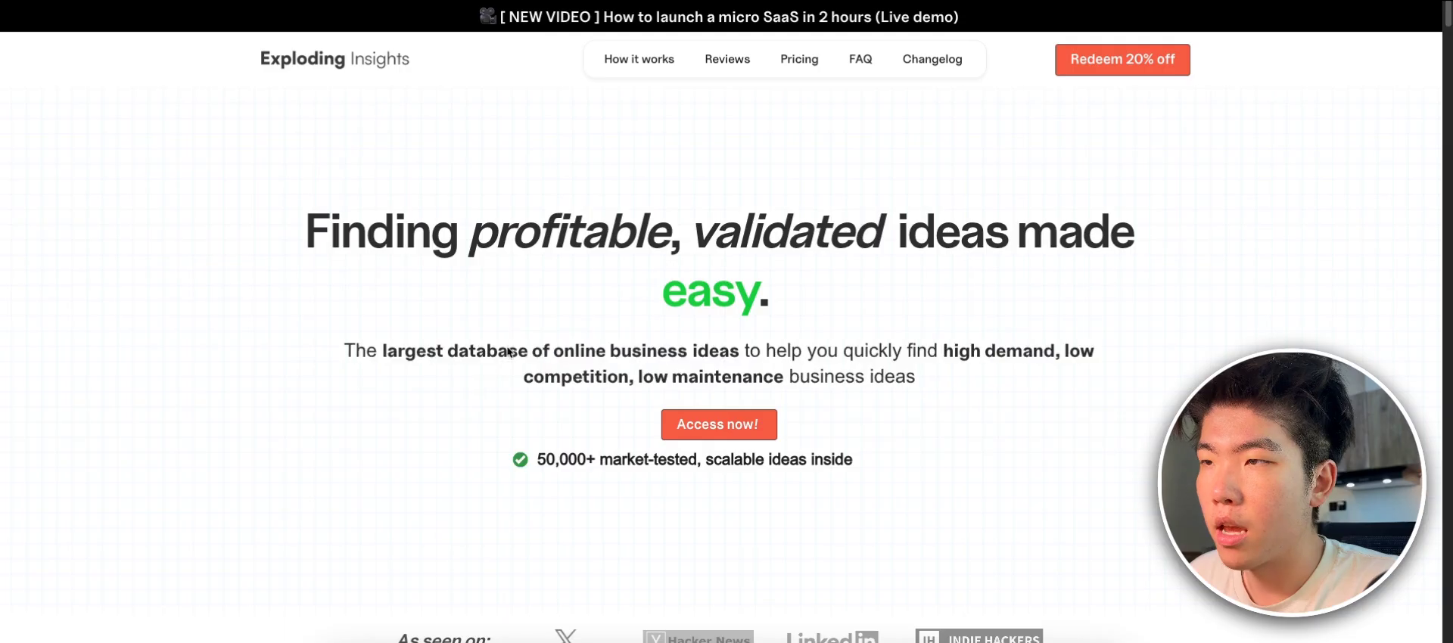
{"action": "key", "text": "super+a"}
{"action": "key", "text": "super+c"}
{"action": "key", "text": "super+w"}
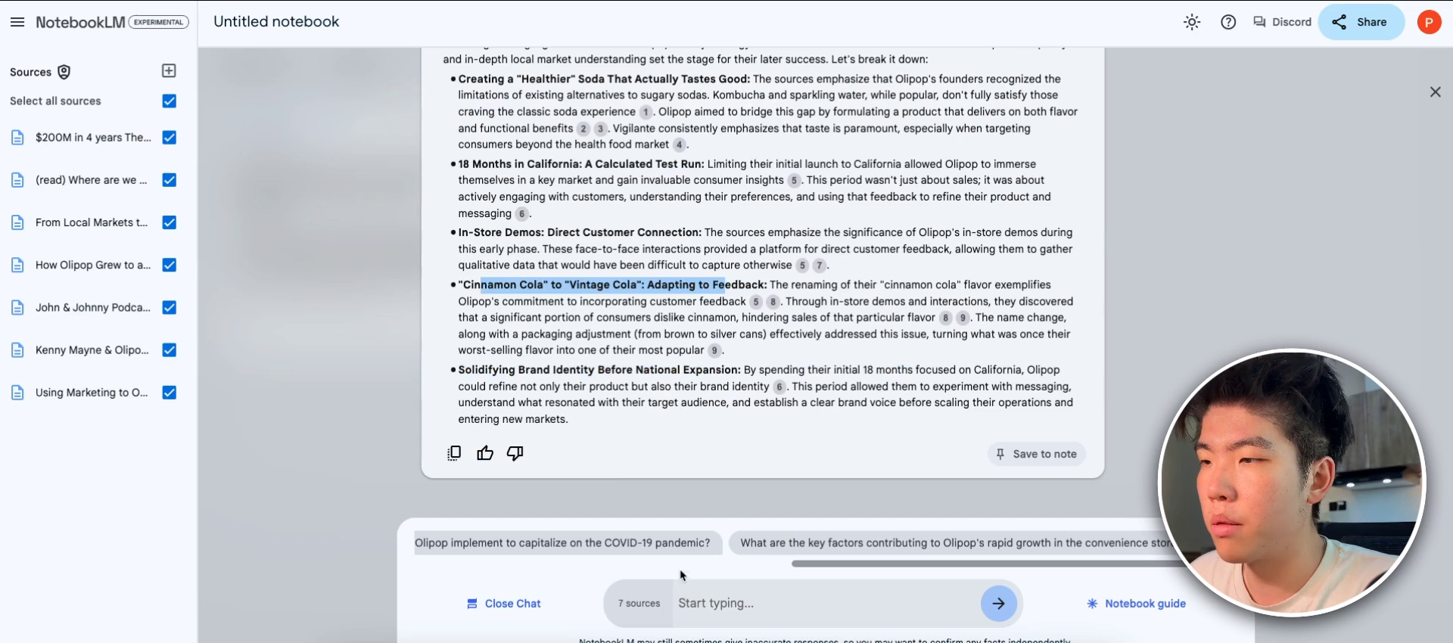
Try to draft a chat message from the copied website text plus "how do i use lessons from olipop to grow my product exploding insights"
{"action": "key", "text": "super+v"}
{"action": "type", "text": "how"}
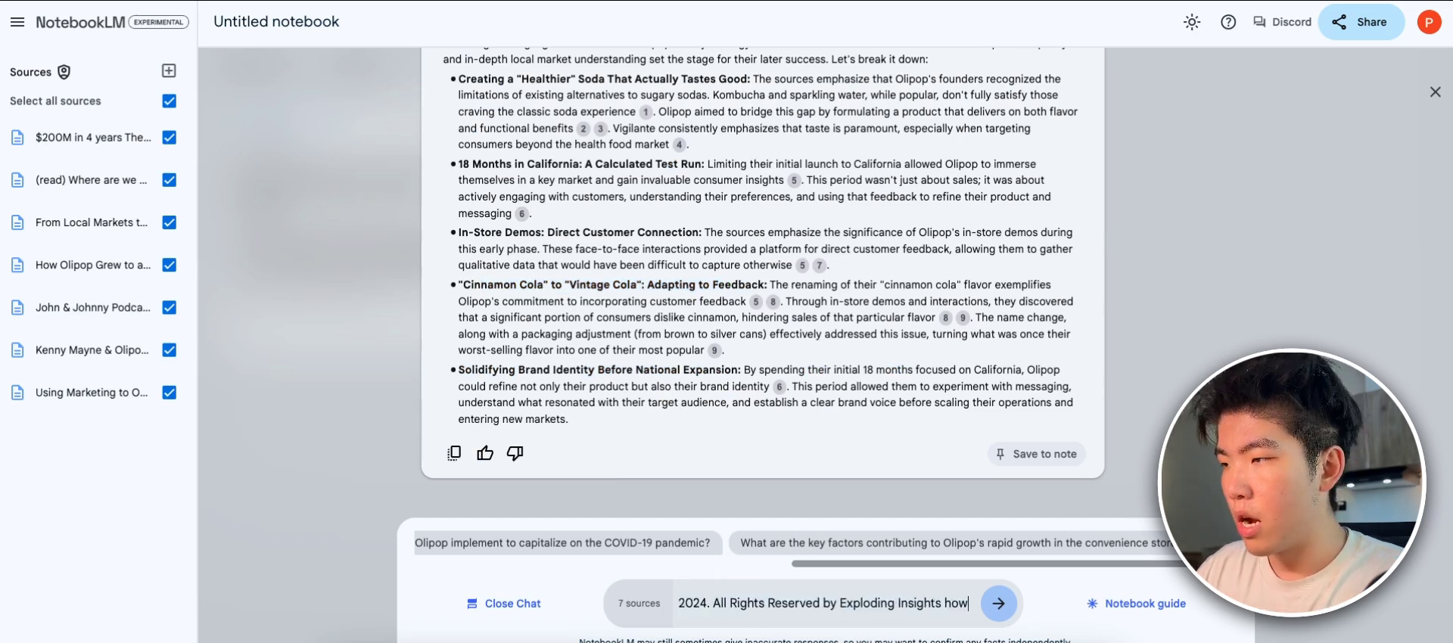
{"action": "type", "text": " do i use lessons f"}
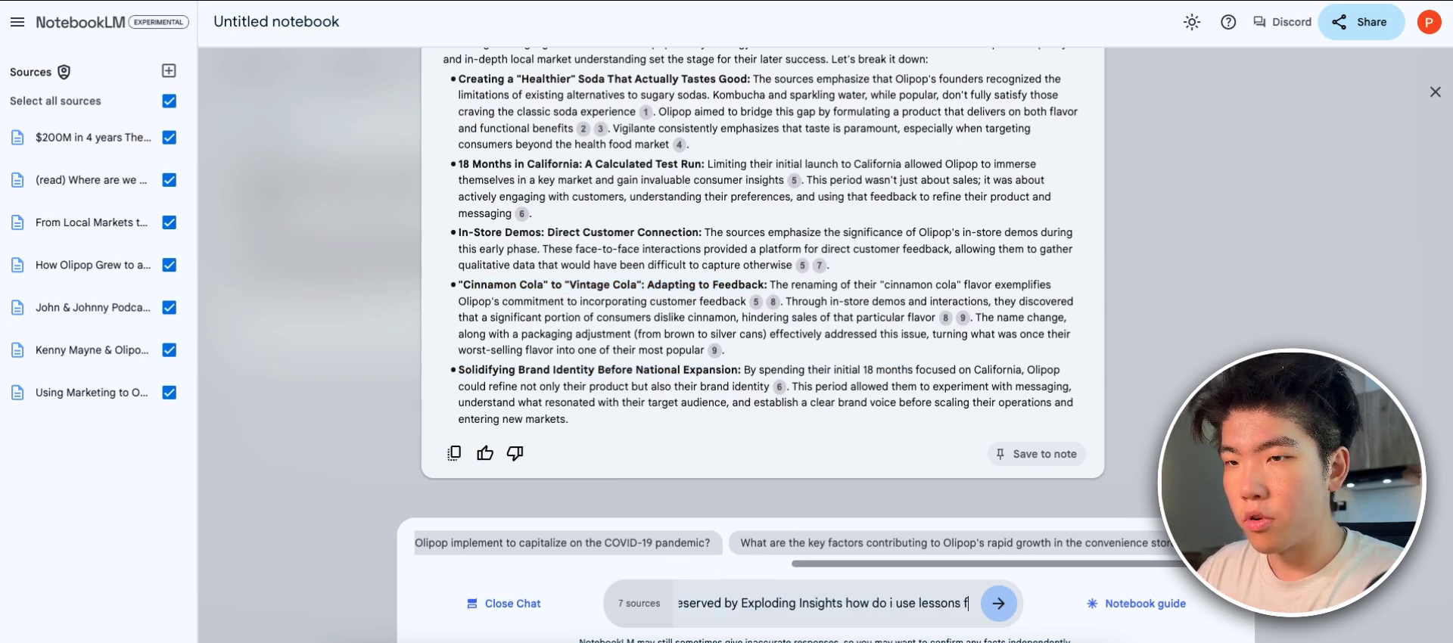
{"action": "type", "text": "rom olipop to grow my product exploding insights"}
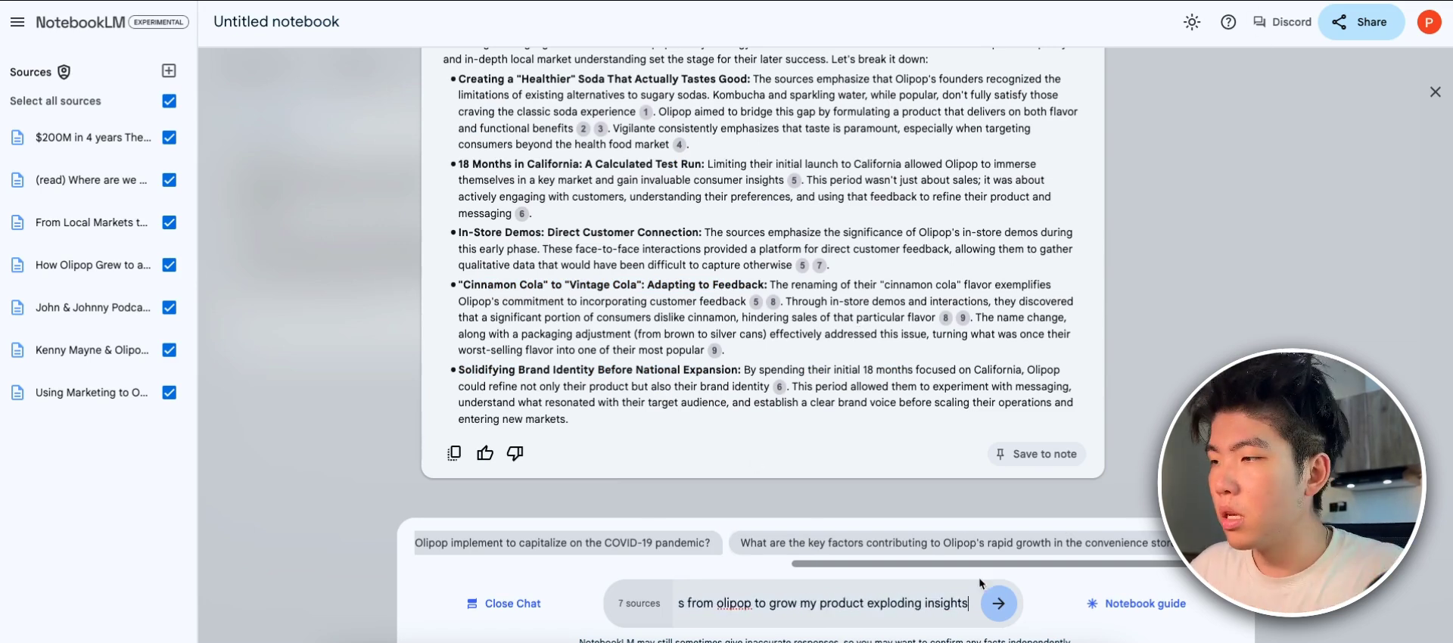
{"action": "key", "text": "ctrl+a"}
{"action": "key", "text": "ctrl+v"}
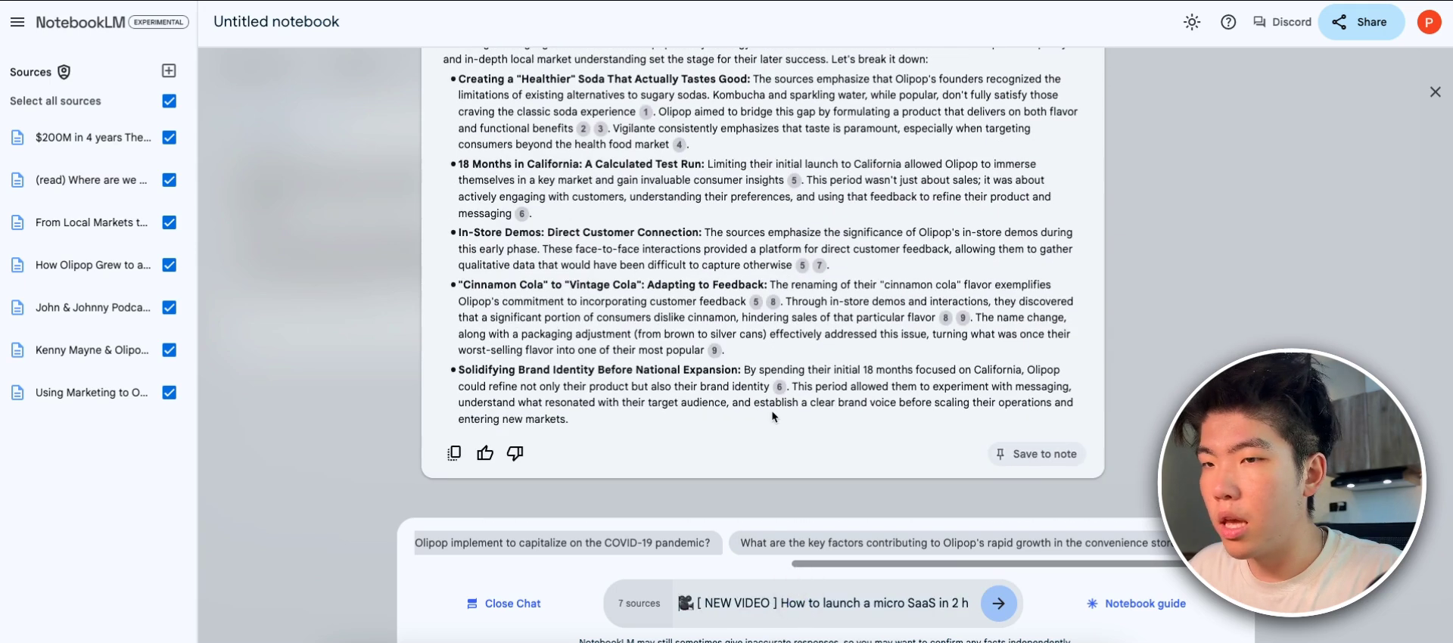
Ask "how do i use lessons from olipop to grow exploding insights a database of profitable ideas" and highlight the sent question
{"action": "left_click", "coordinate": [999, 603]}
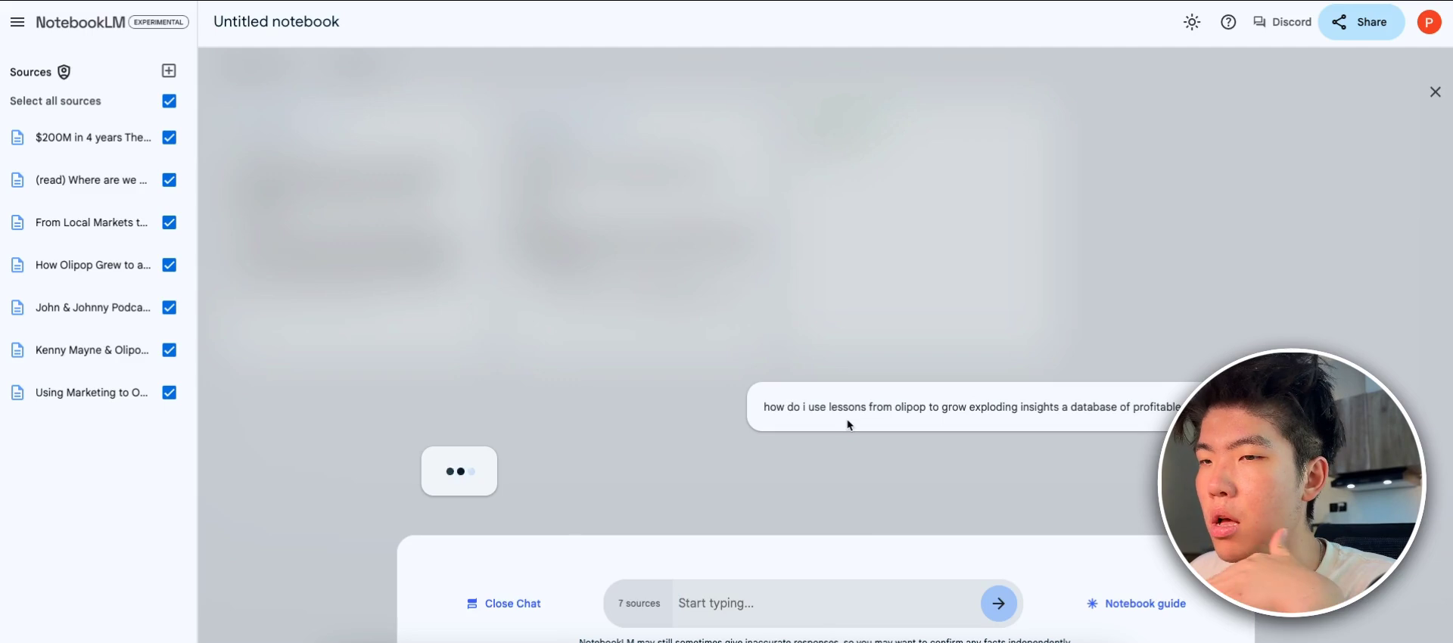
{"action": "left_click_drag", "start_coordinate": [821, 407], "coordinate": [1159, 411]}
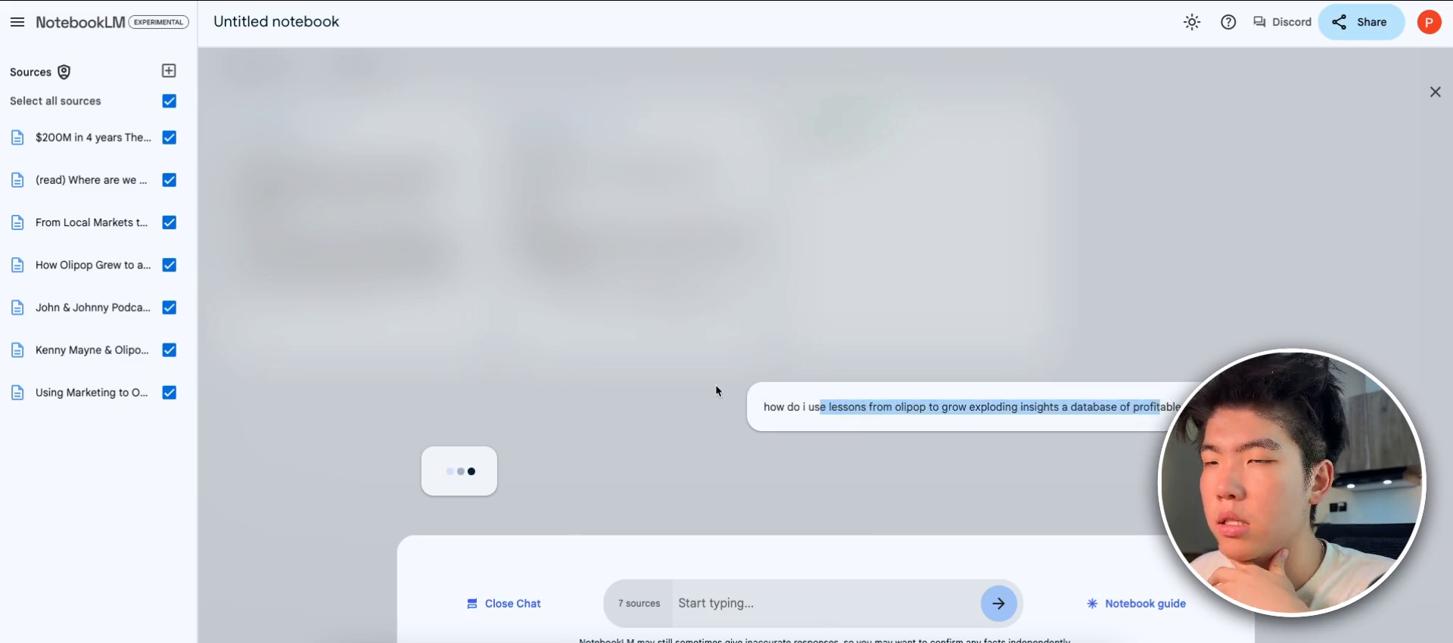
{"action": "scroll", "coordinate": [219, 409], "scroll_direction": "up", "scroll_amount": 2}
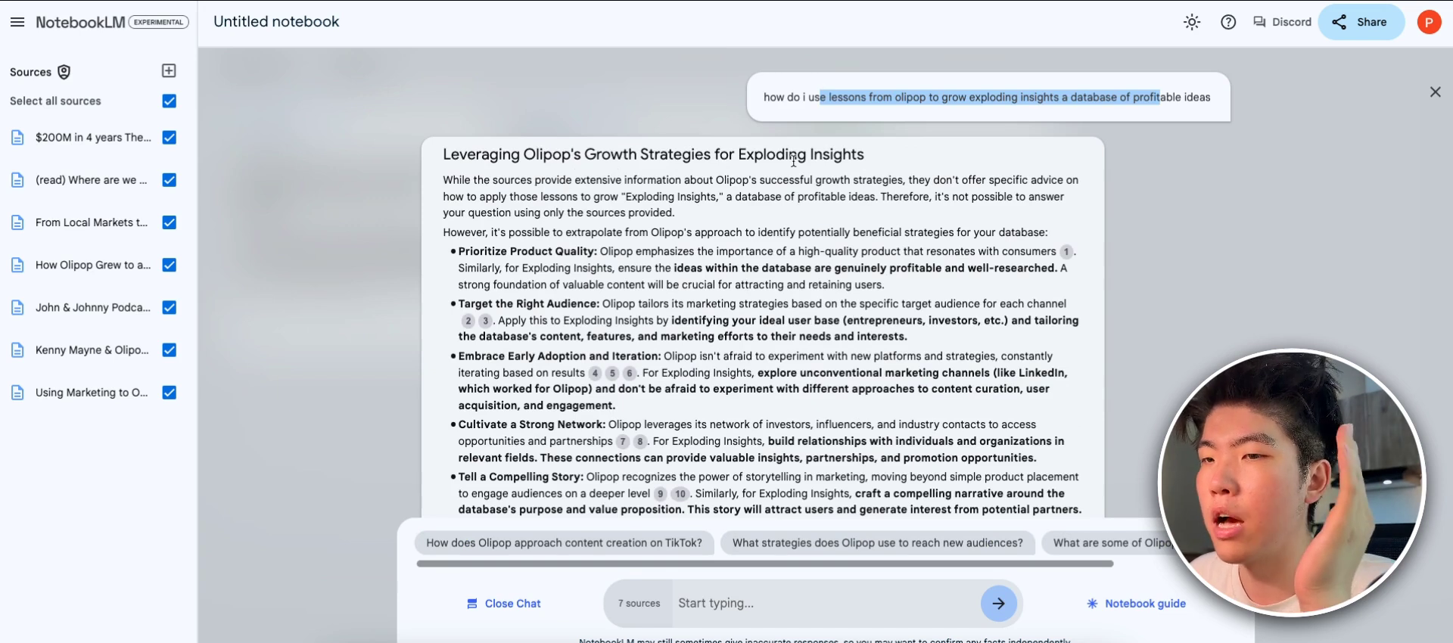
Read the answer's Prioritize Product Quality point and highlight its advice on profitable, well-researched ideas for Exploding Insights
{"action": "scroll", "coordinate": [666, 232], "scroll_direction": "down", "scroll_amount": 1}
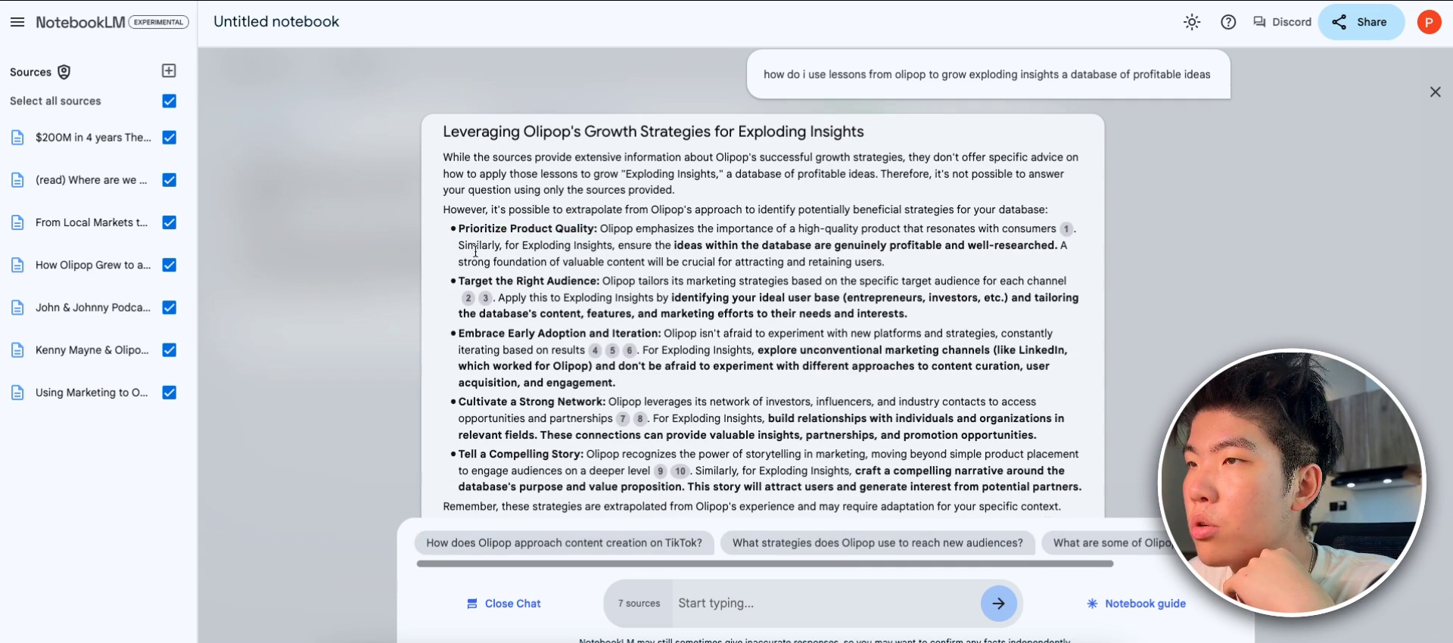
{"action": "left_click_drag", "start_coordinate": [477, 245], "coordinate": [1009, 240]}
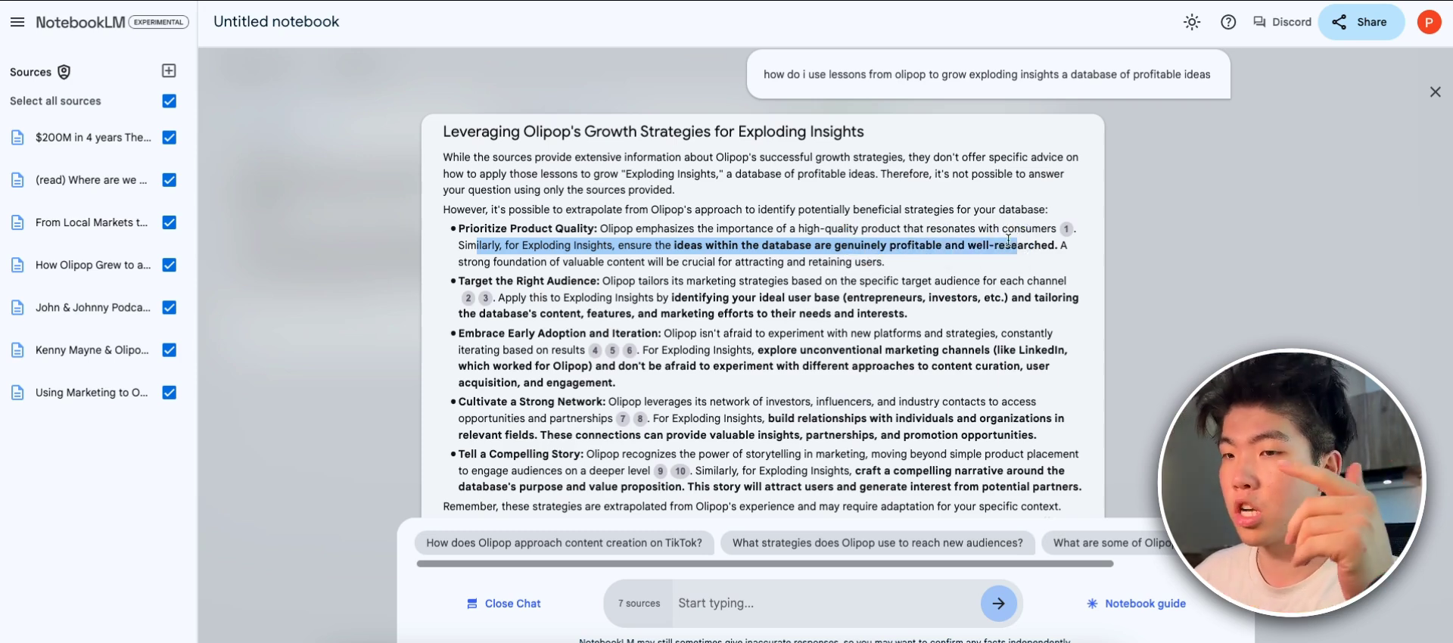
{"action": "triple_click", "coordinate": [854, 258]}
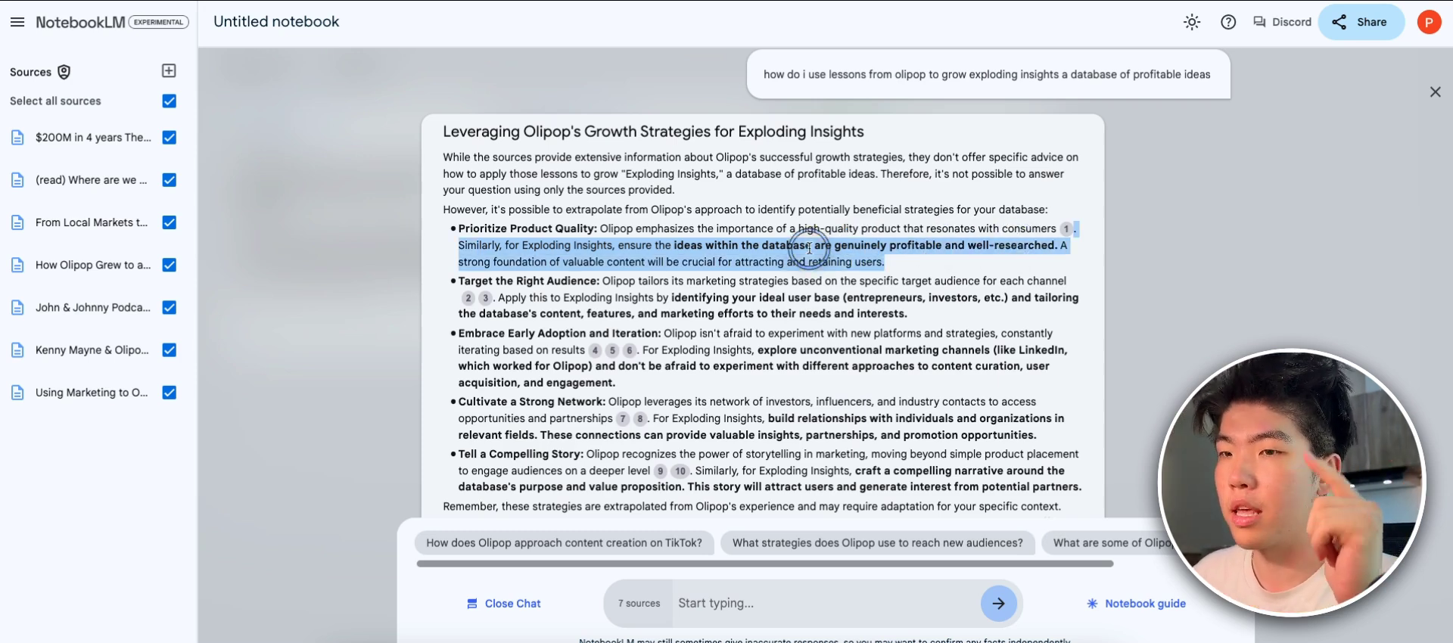
Highlight the Target the Right Audience advice on the ideal user base, and open the source passage behind its citation 3
{"action": "scroll", "coordinate": [484, 261], "scroll_direction": "down", "scroll_amount": 1}
{"action": "left_click_drag", "start_coordinate": [482, 256], "coordinate": [596, 272]}
{"action": "left_click_drag", "start_coordinate": [521, 272], "coordinate": [750, 282]}
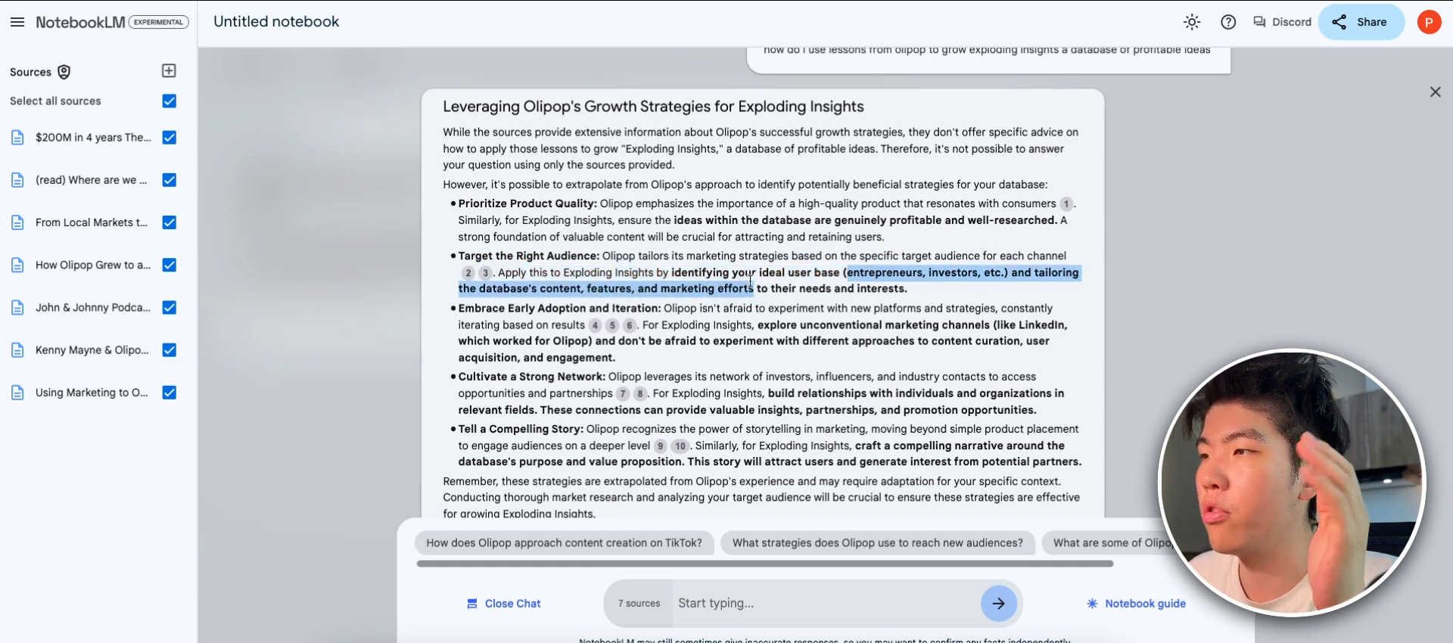
{"action": "triple_click", "coordinate": [639, 279]}
{"action": "left_click", "coordinate": [482, 274]}
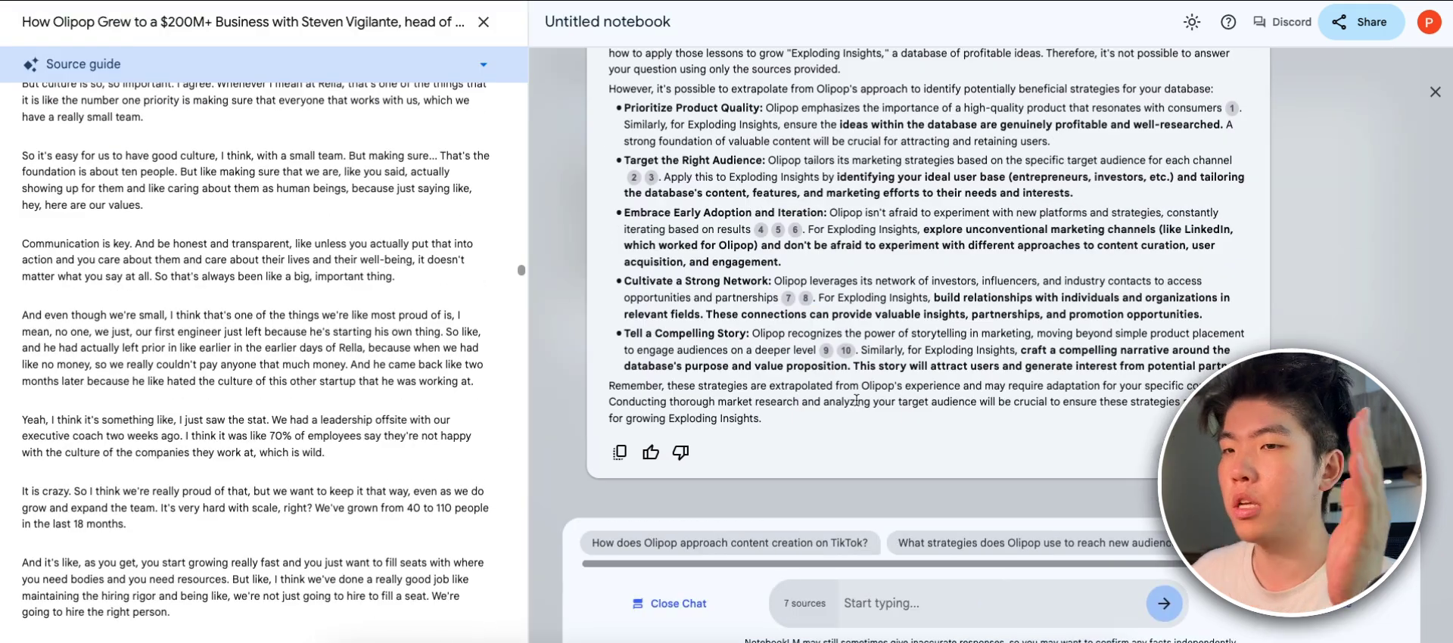